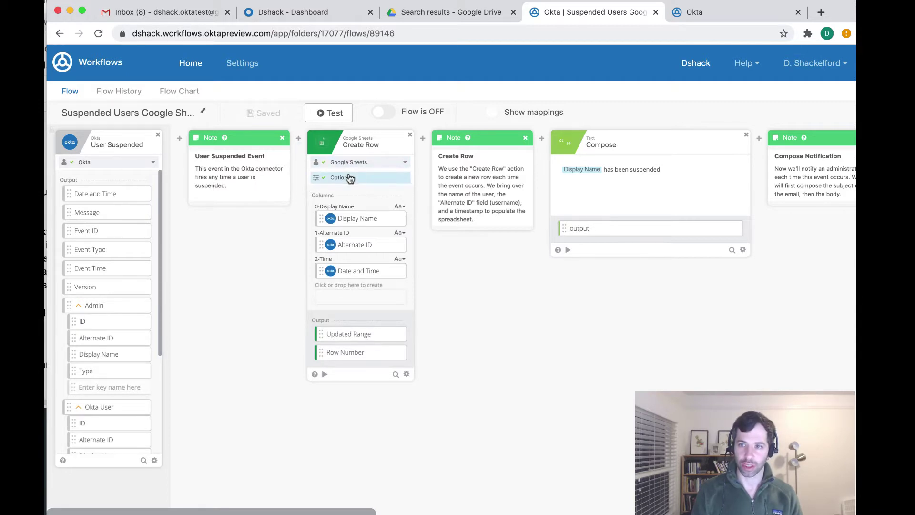
pyautogui.hscroll(3, 351, 178)
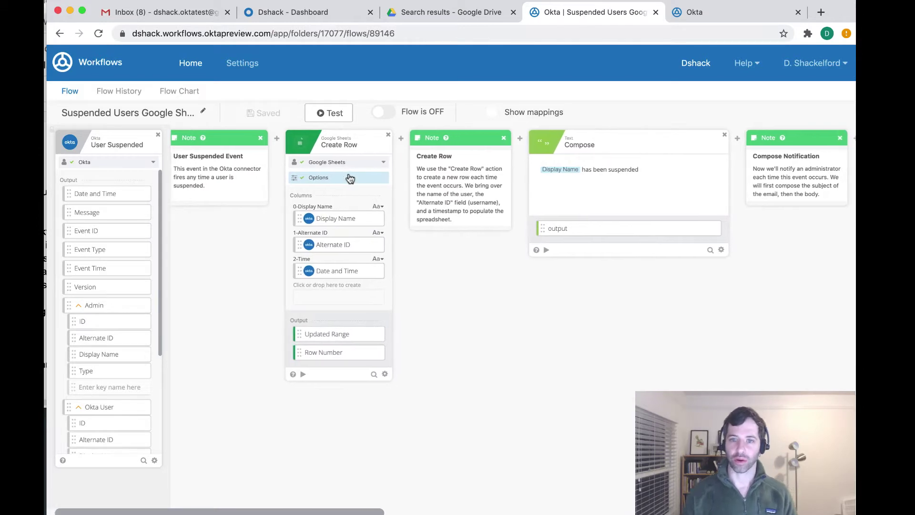
pyautogui.hscroll(-3, 351, 177)
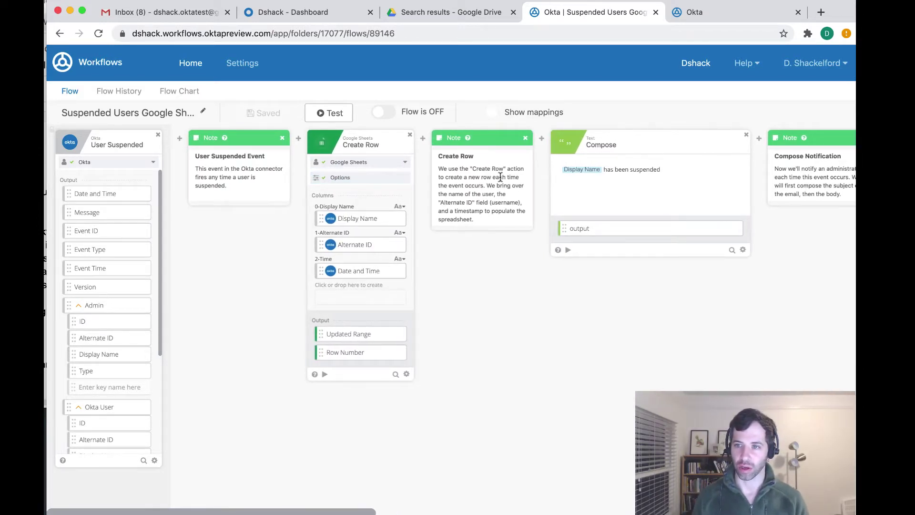
pyautogui.hscroll(10, 630, 197)
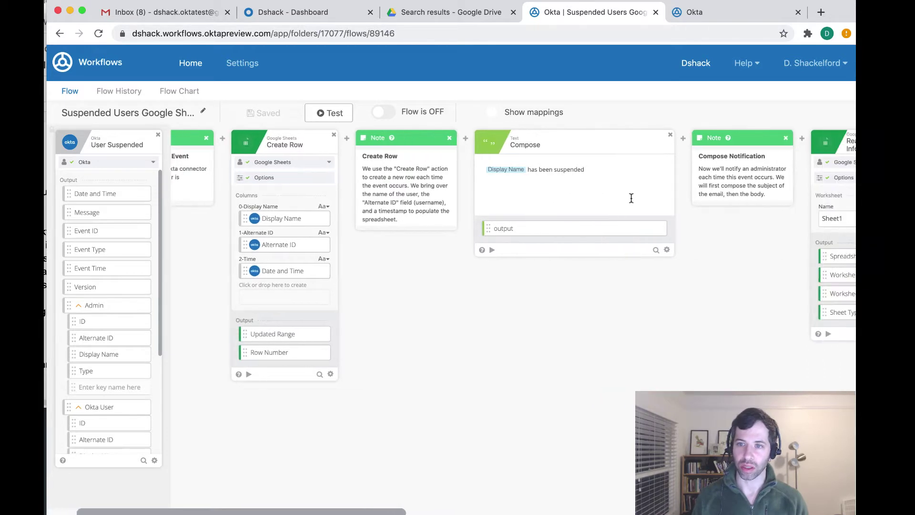
pyautogui.hscroll(20, 574, 199)
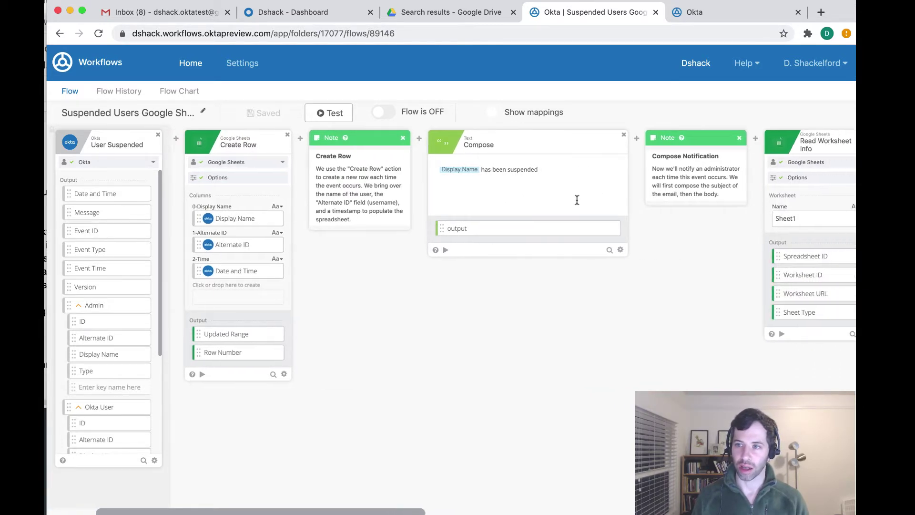
pyautogui.hscroll(13, 584, 198)
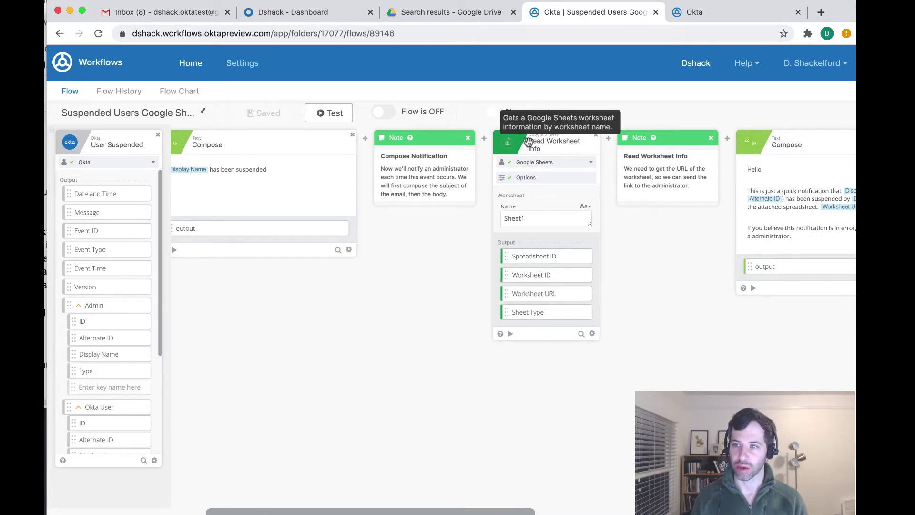
pyautogui.hscroll(16, 528, 143)
pyautogui.hscroll(13, 528, 141)
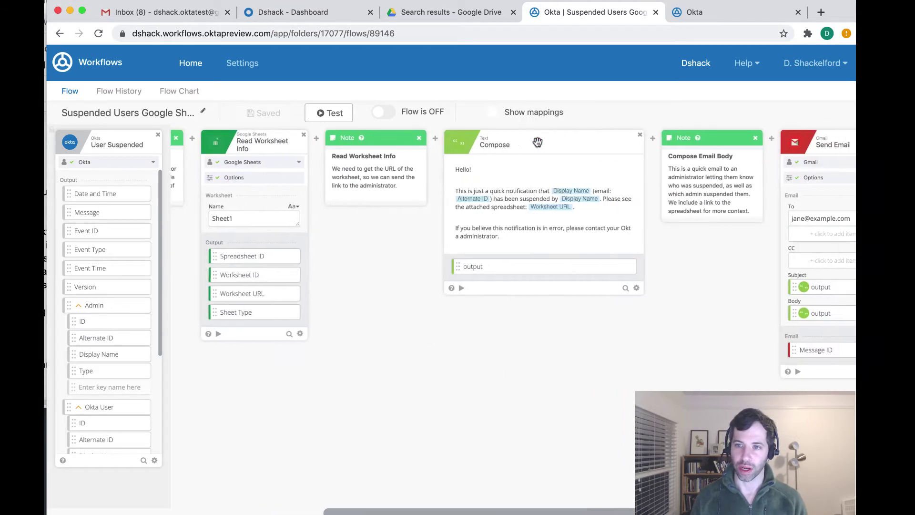
pyautogui.hscroll(13, 493, 220)
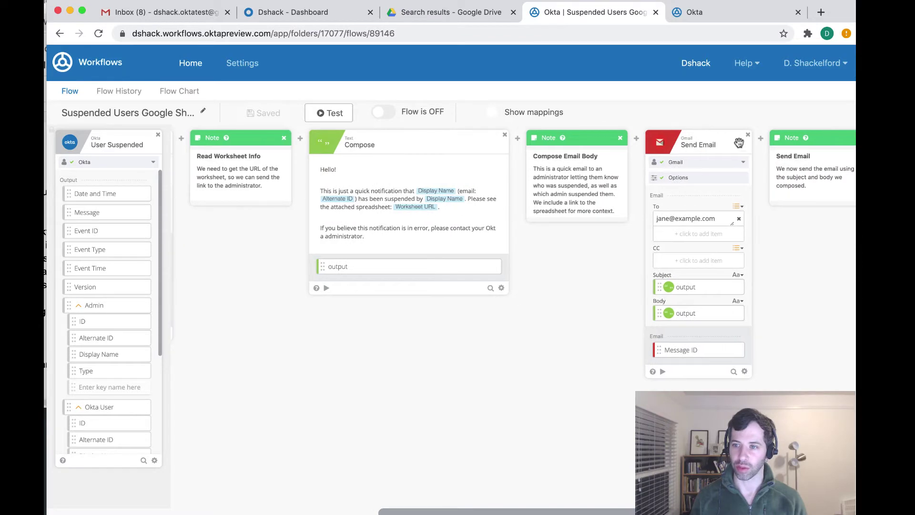
pyautogui.hscroll(-20, 706, 242)
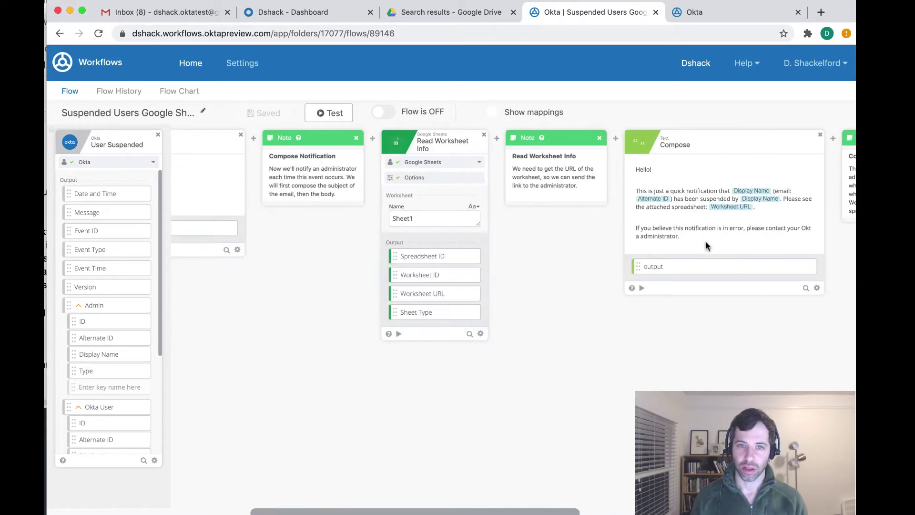
pyautogui.hscroll(-16, 705, 241)
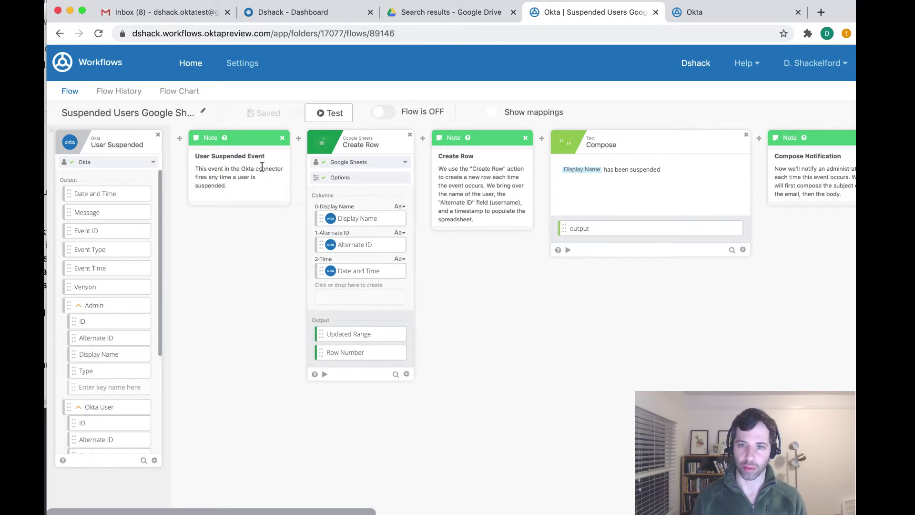
# Connect the Create Row card to the shared Google Sheets connection instead of a new one, and save
pyautogui.moveTo(307, 151)
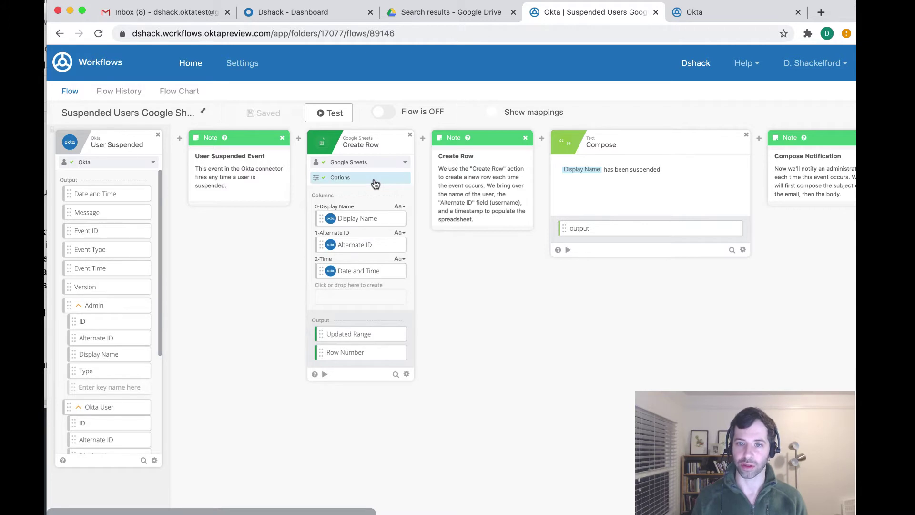
pyautogui.click(374, 162)
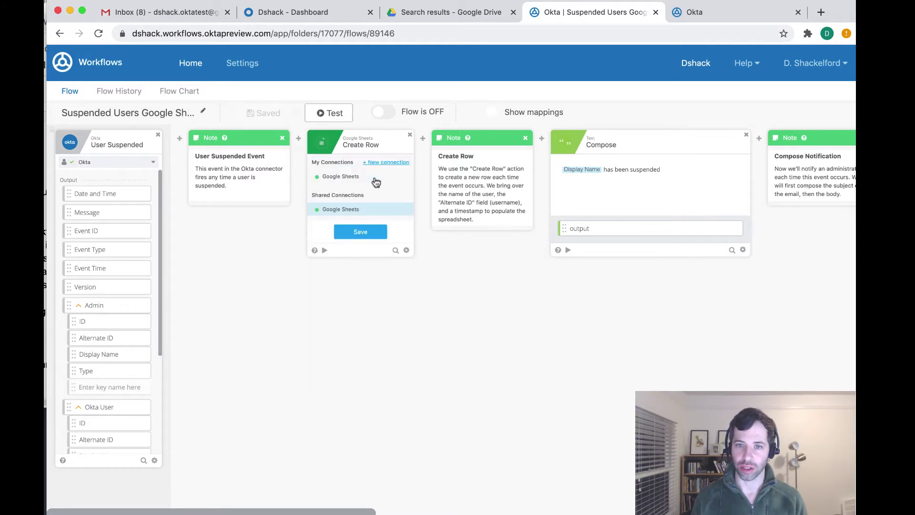
pyautogui.click(388, 163)
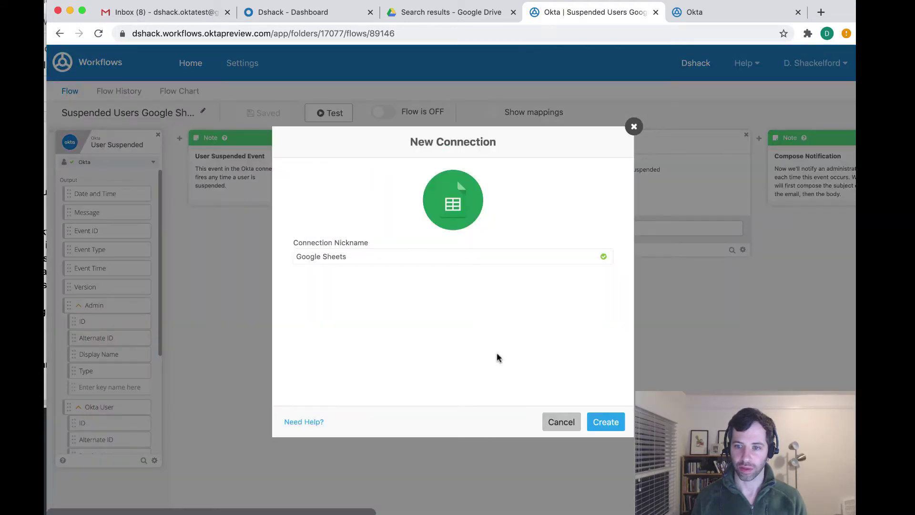
pyautogui.click(556, 418)
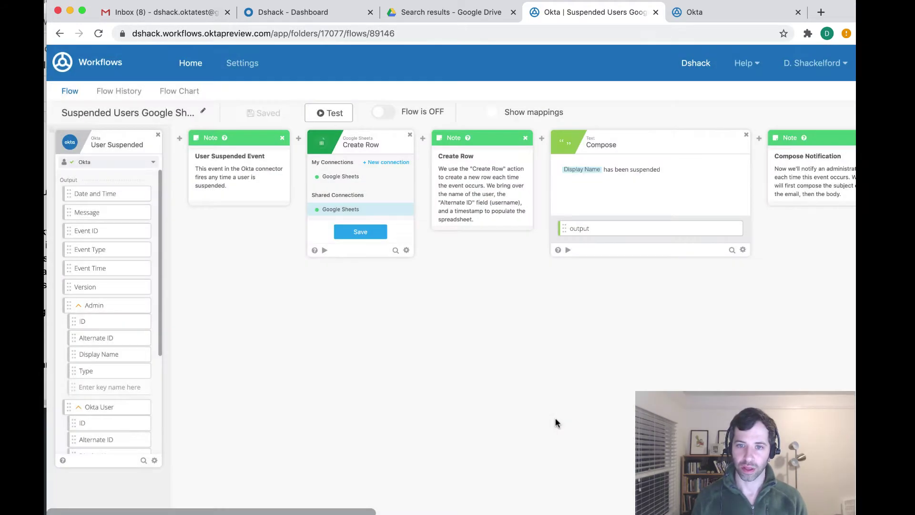
pyautogui.click(336, 209)
pyautogui.click(365, 234)
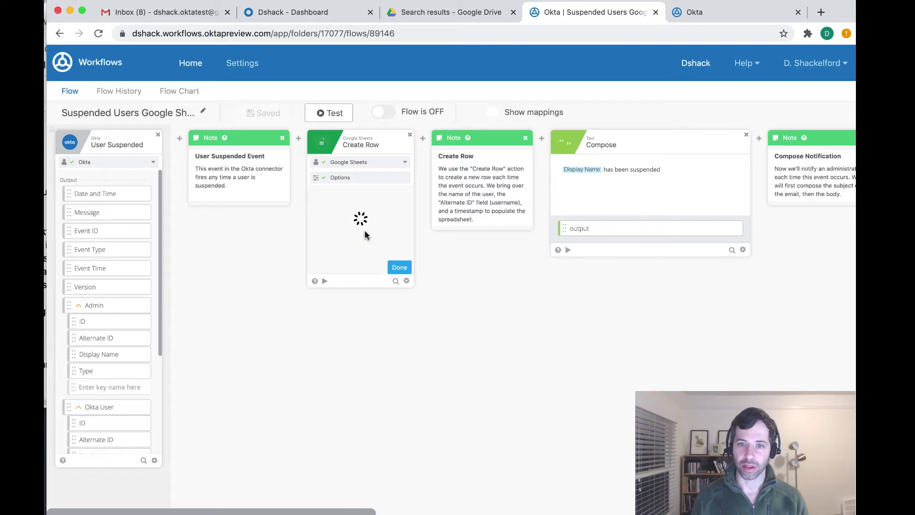
# In Create Row's options, choose the Suspended Users spreadsheet and its Sheet1 worksheet
pyautogui.click(379, 179)
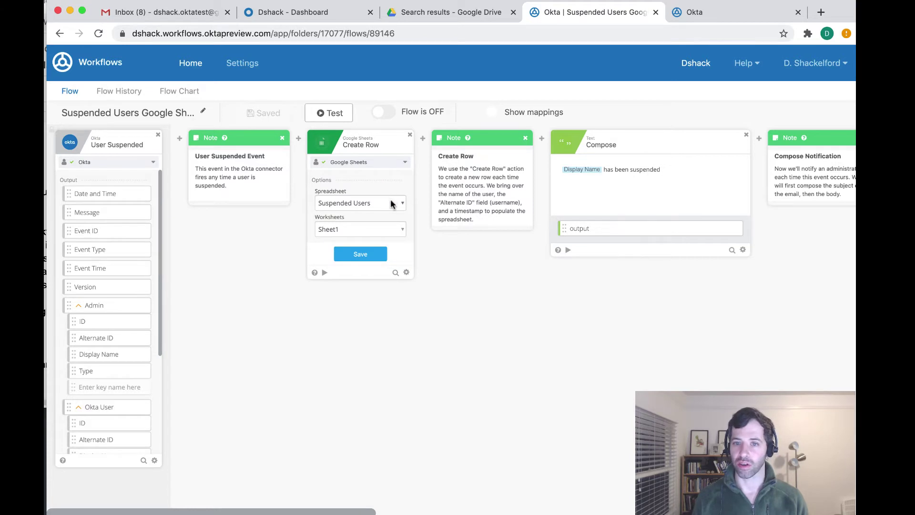
pyautogui.click(390, 204)
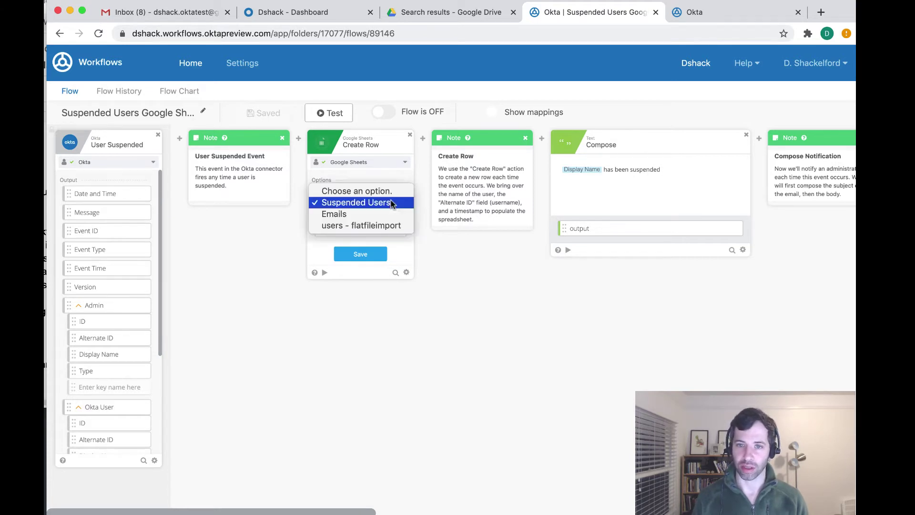
pyautogui.click(376, 202)
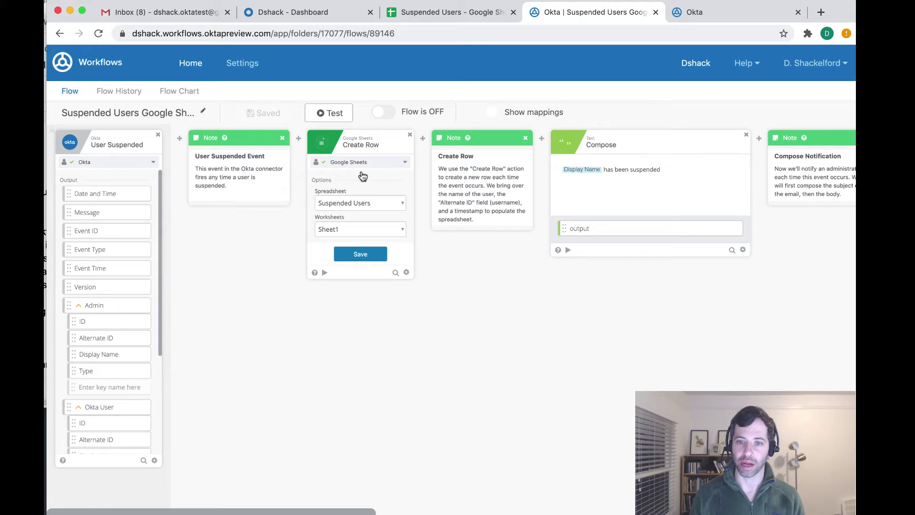
pyautogui.click(469, 10)
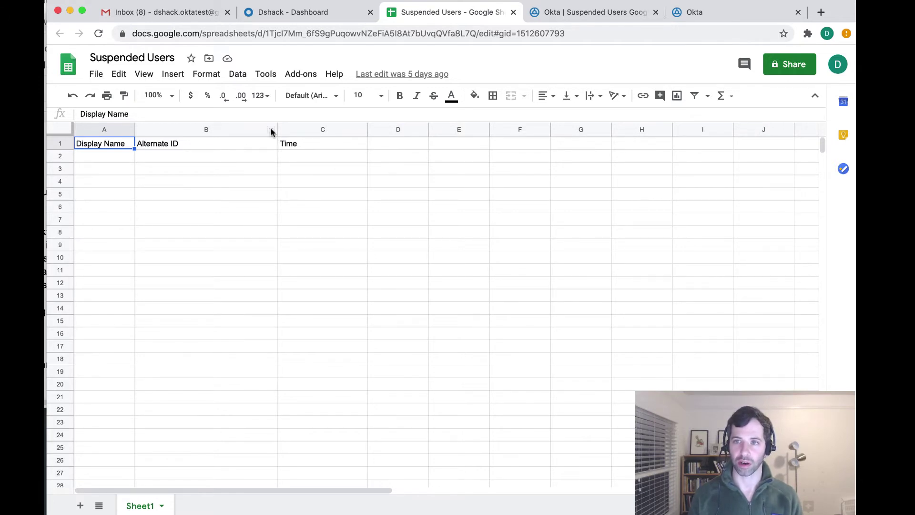
pyautogui.click(610, 12)
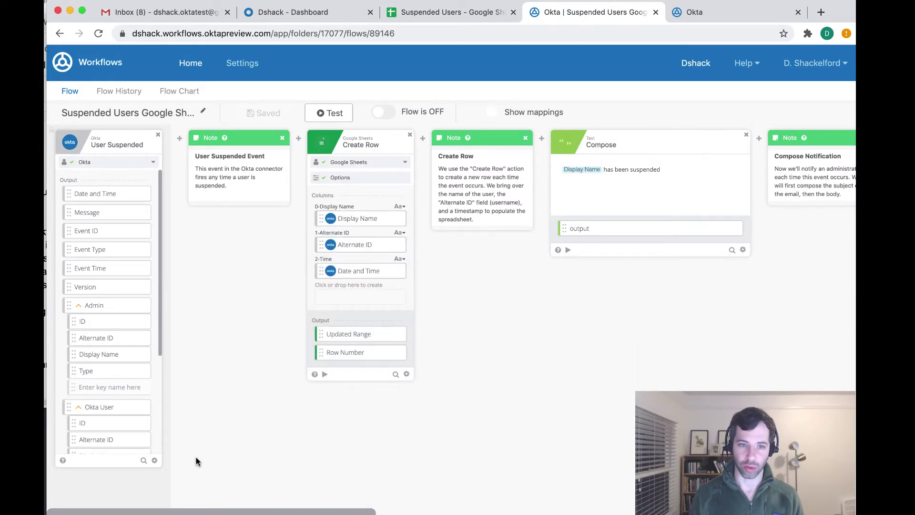
pyautogui.scroll(-3, 79, 354)
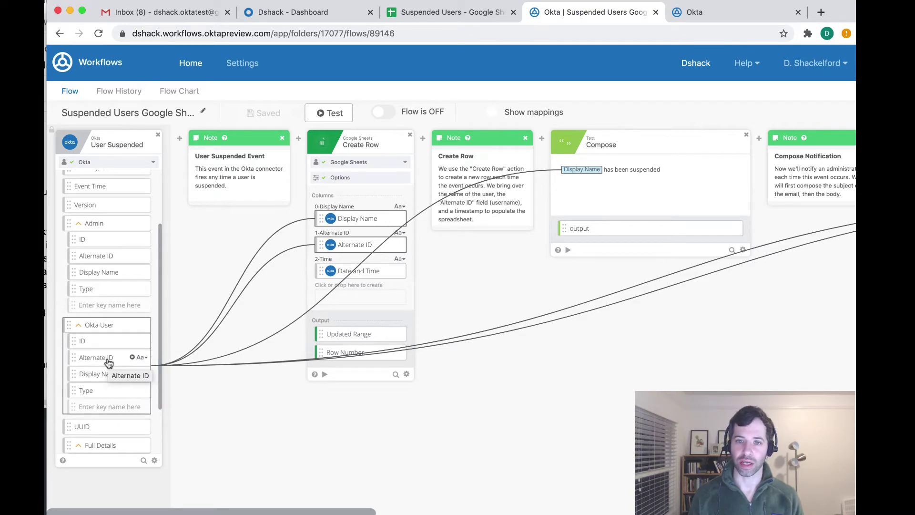
pyautogui.scroll(3, 108, 362)
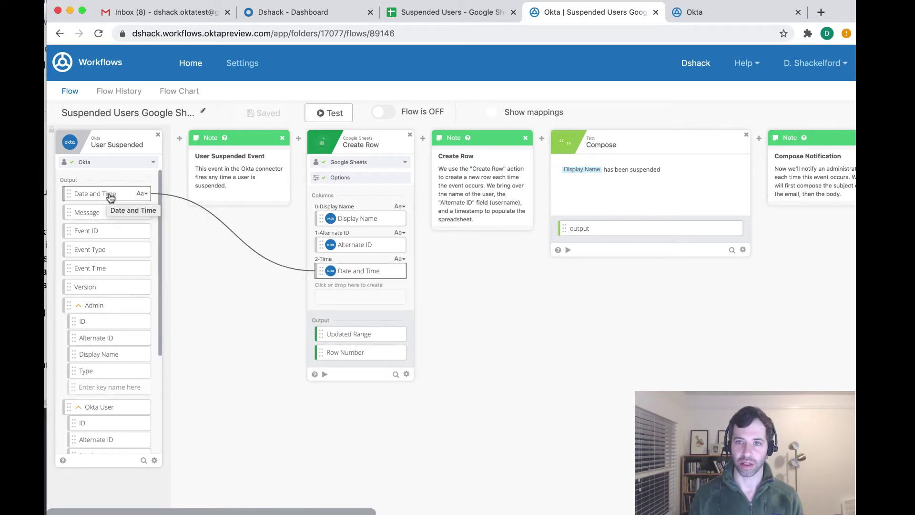
pyautogui.hotkey('ctrl', 'shift', 'Tab')
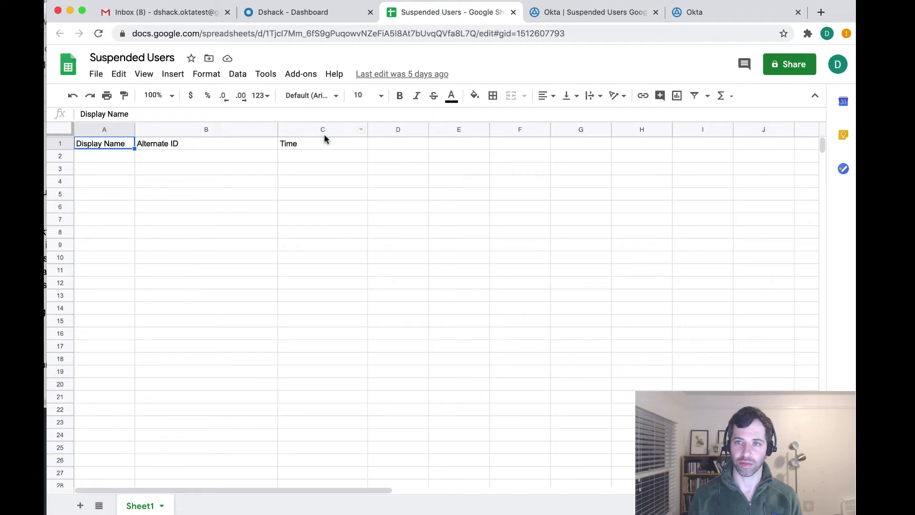
pyautogui.click(587, 15)
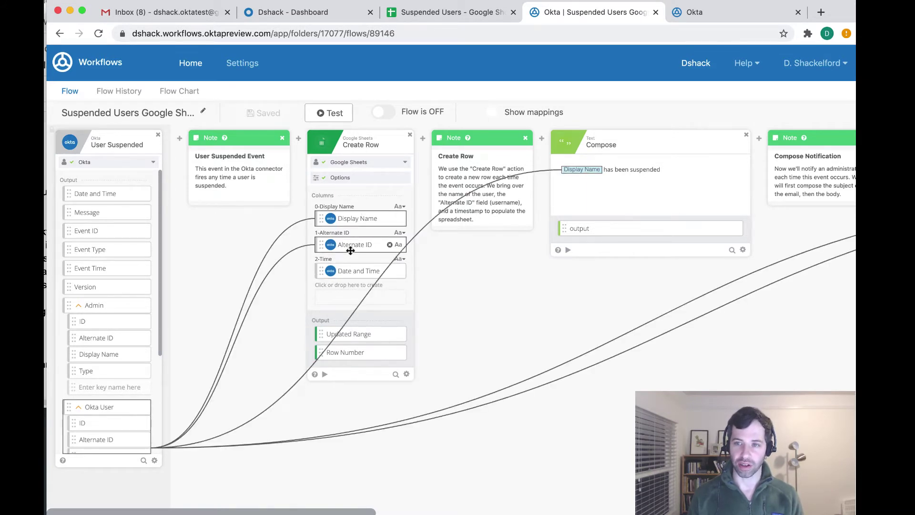
pyautogui.hscroll(4, 350, 250)
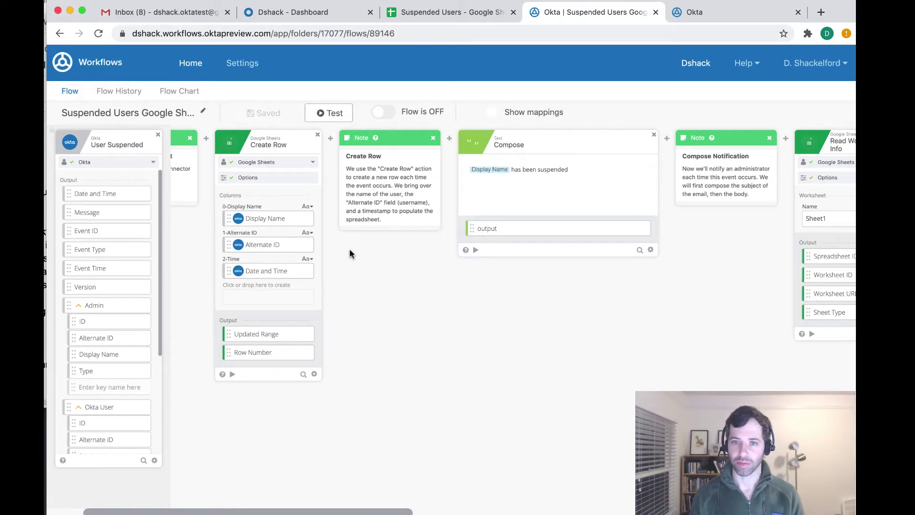
pyautogui.hscroll(5, 351, 252)
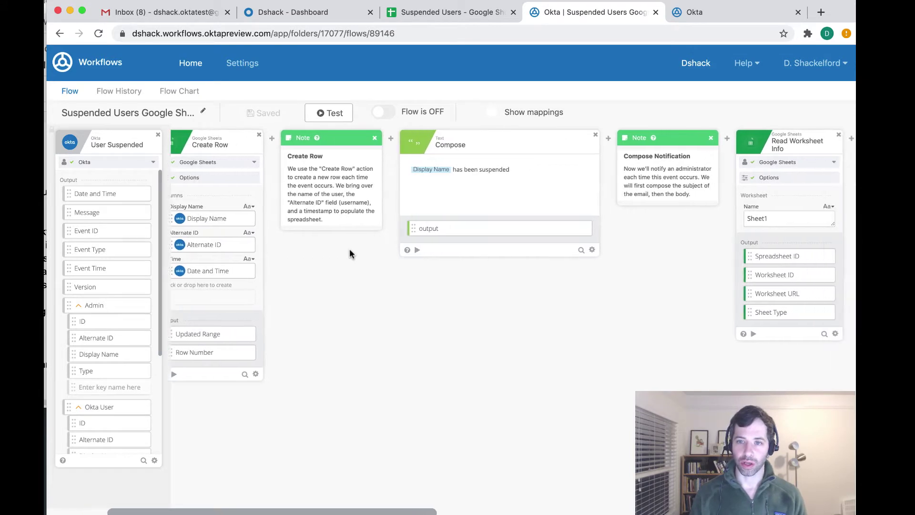
pyautogui.hscroll(7, 351, 251)
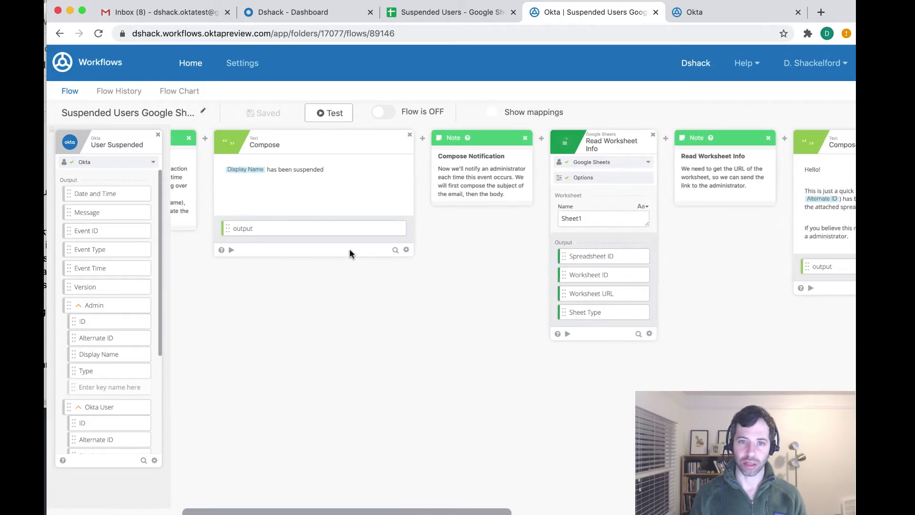
pyautogui.hscroll(20, 350, 250)
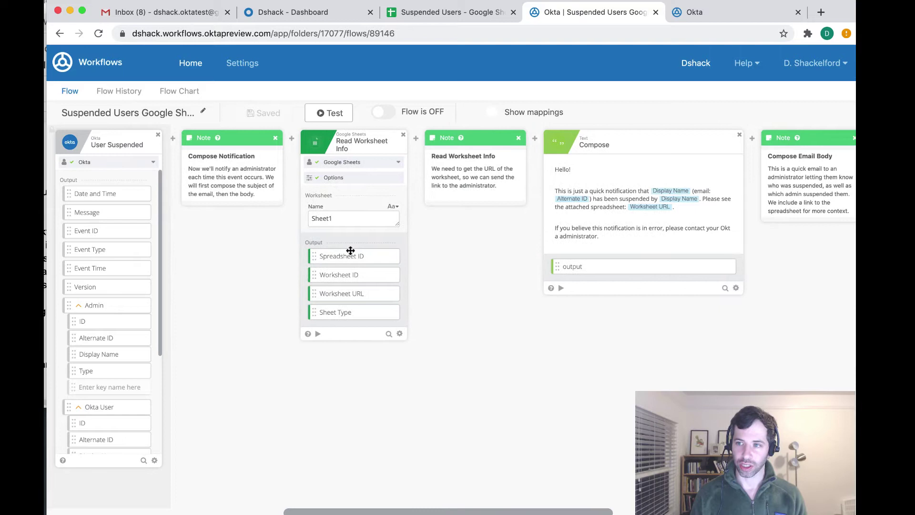
pyautogui.hscroll(4, 350, 250)
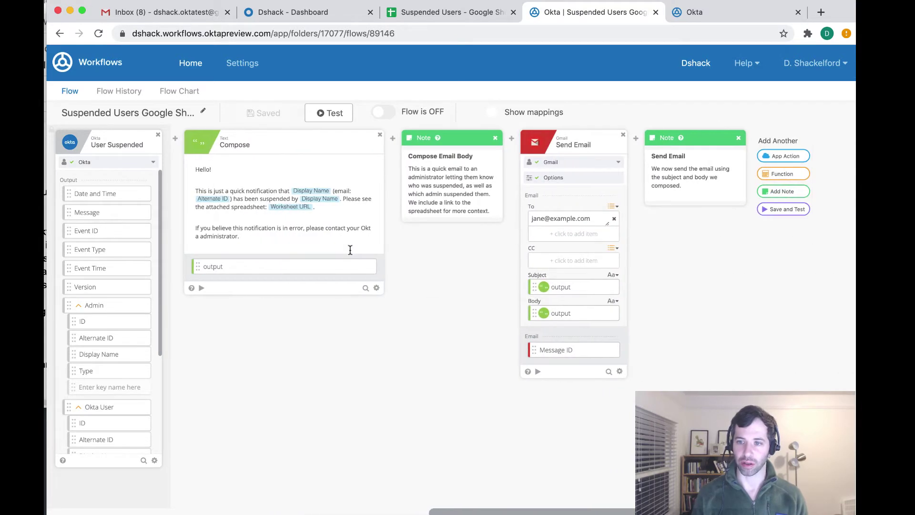
pyautogui.moveTo(591, 292)
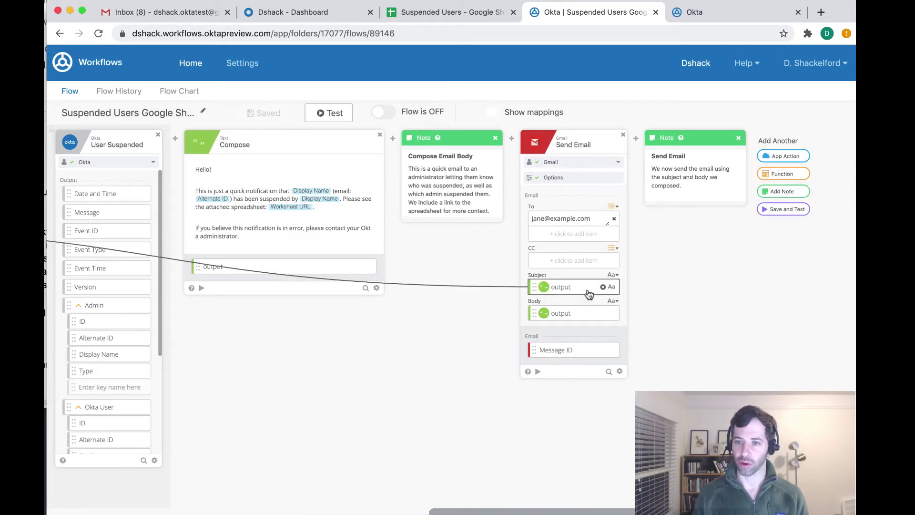
pyautogui.moveTo(580, 312)
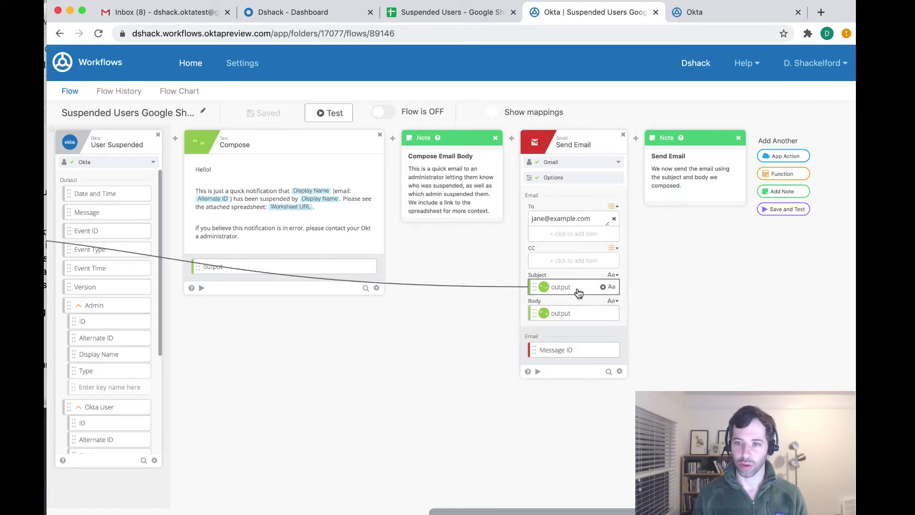
pyautogui.hscroll(-12, 577, 291)
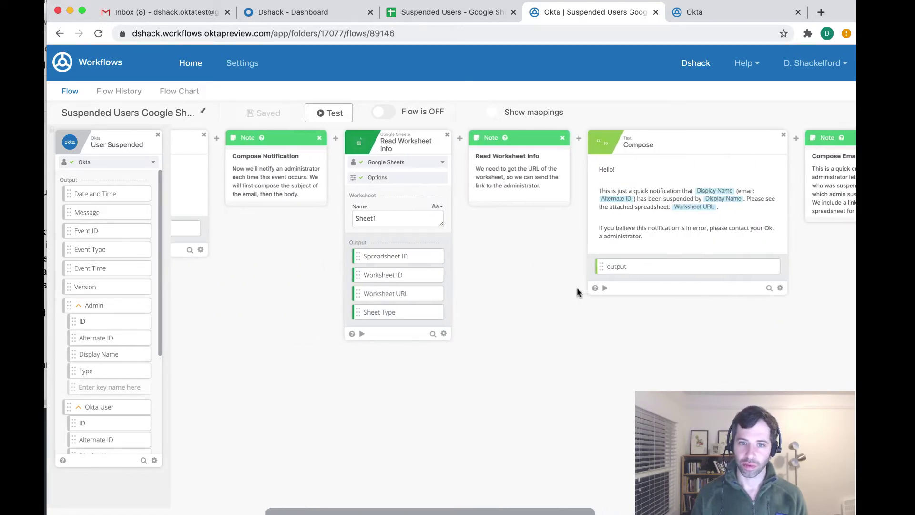
pyautogui.hscroll(-5, 578, 291)
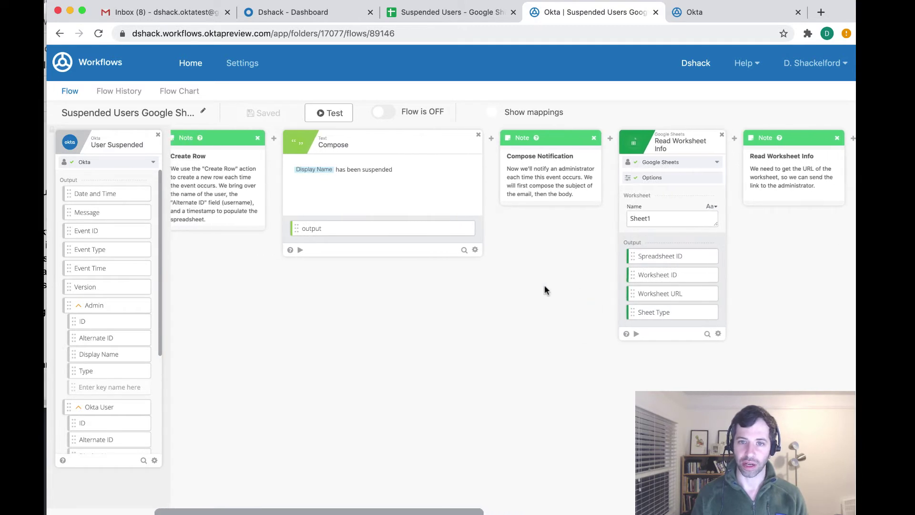
pyautogui.moveTo(316, 174)
pyautogui.hscroll(-10, 315, 174)
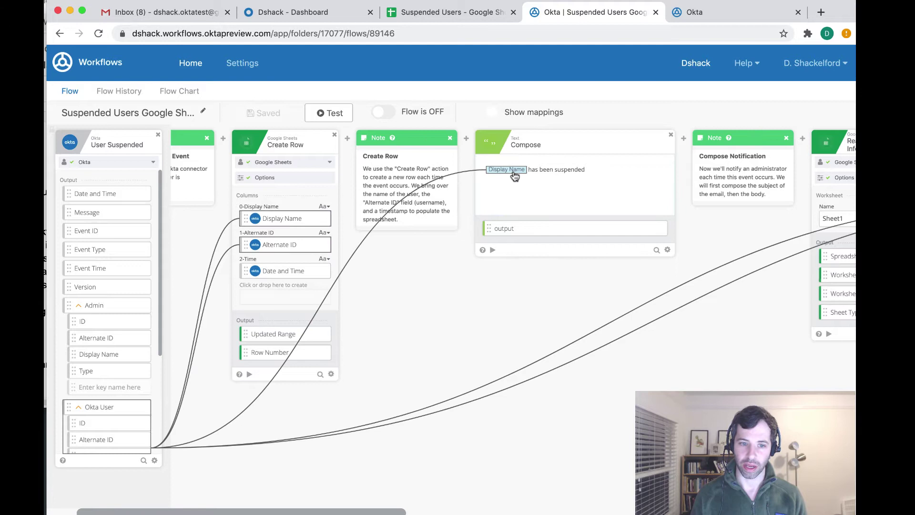
pyautogui.scroll(-1, 114, 398)
pyautogui.scroll(-5, 114, 398)
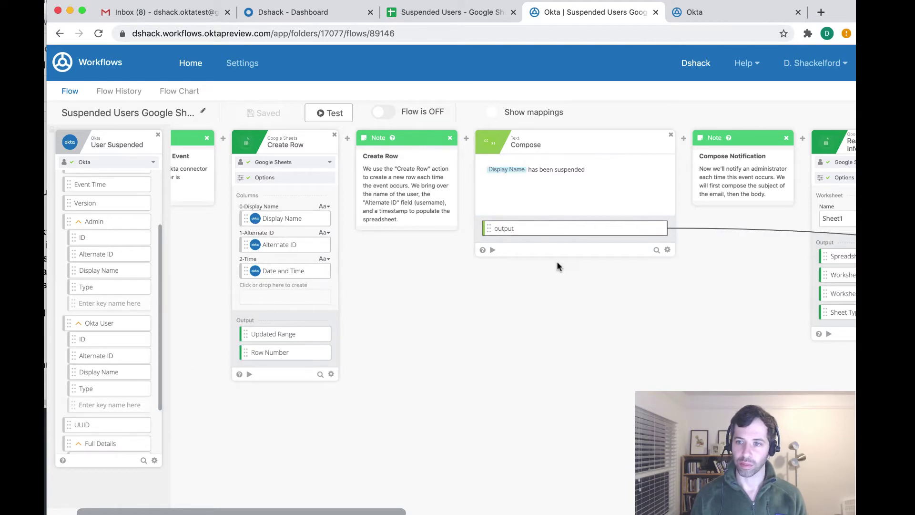
pyautogui.hscroll(15, 557, 265)
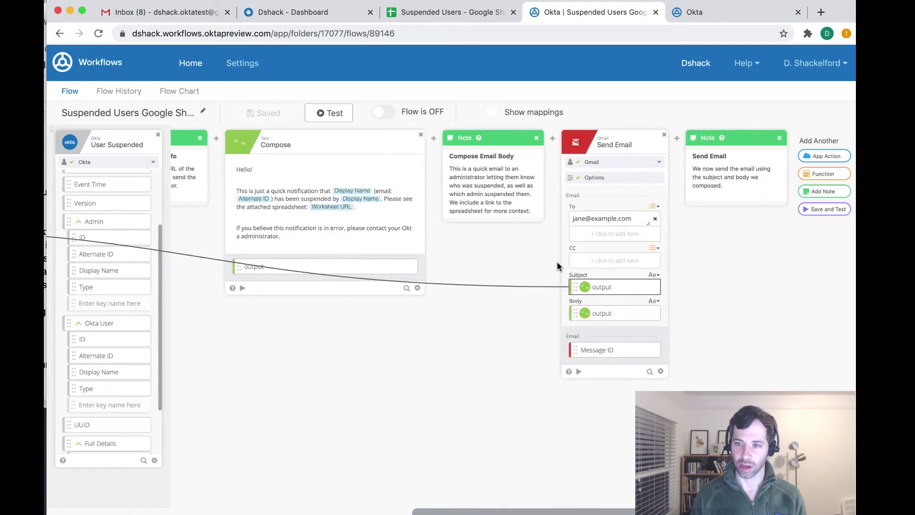
pyautogui.hscroll(-10, 623, 294)
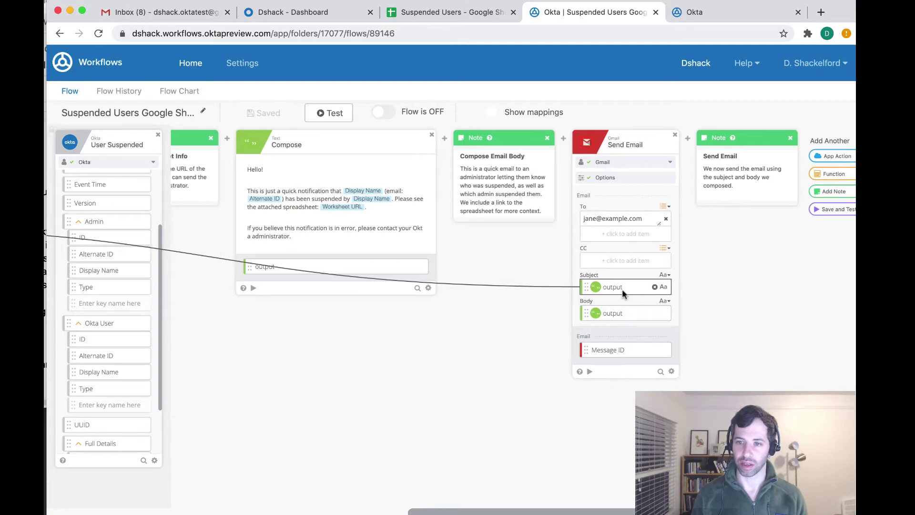
pyautogui.hscroll(-3, 614, 286)
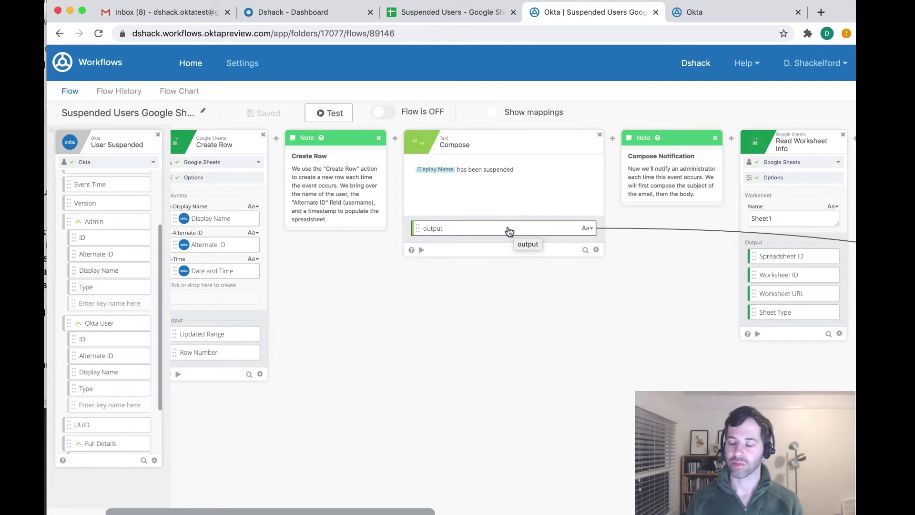
pyautogui.hscroll(5, 508, 232)
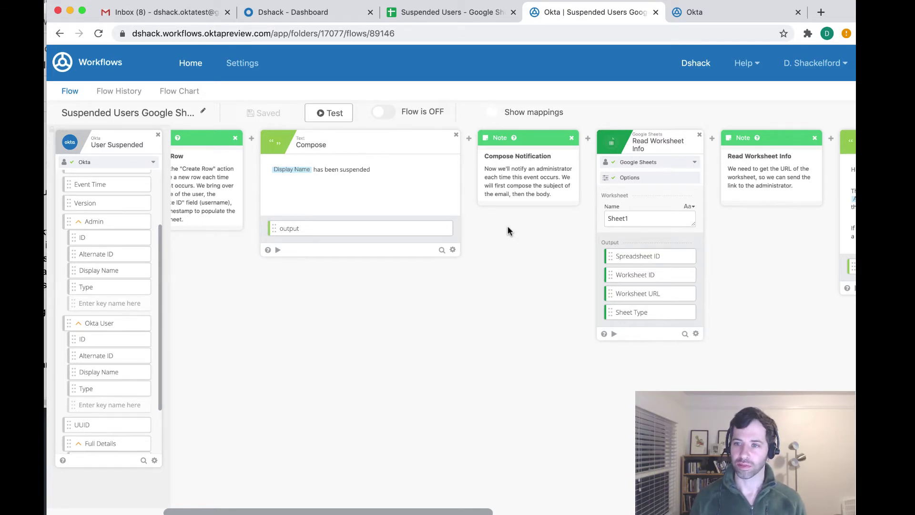
# Save Suspended Users as the spreadsheet in the Read Worksheet Info card's options
pyautogui.hscroll(5, 508, 231)
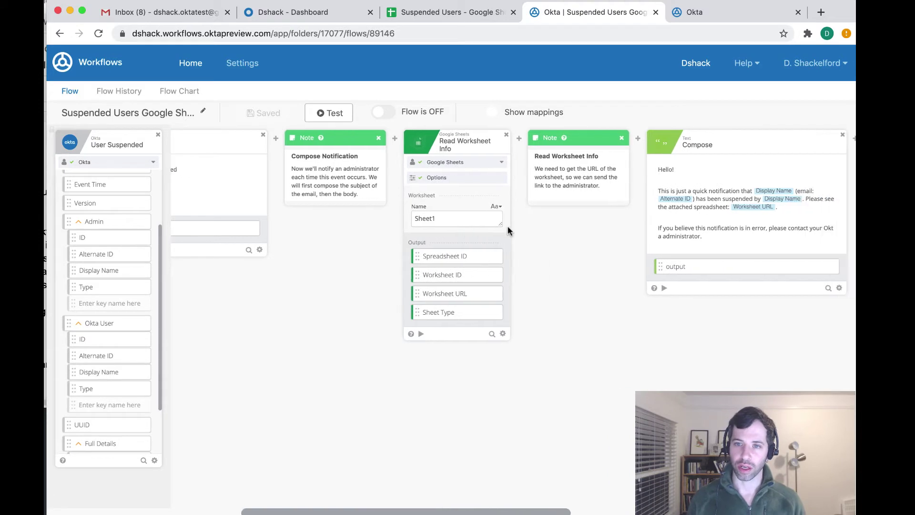
pyautogui.click(480, 180)
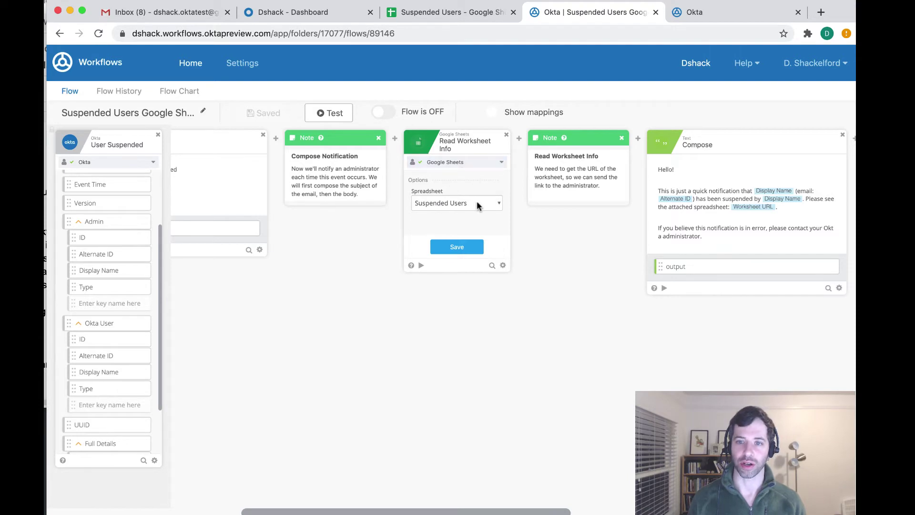
pyautogui.click(476, 205)
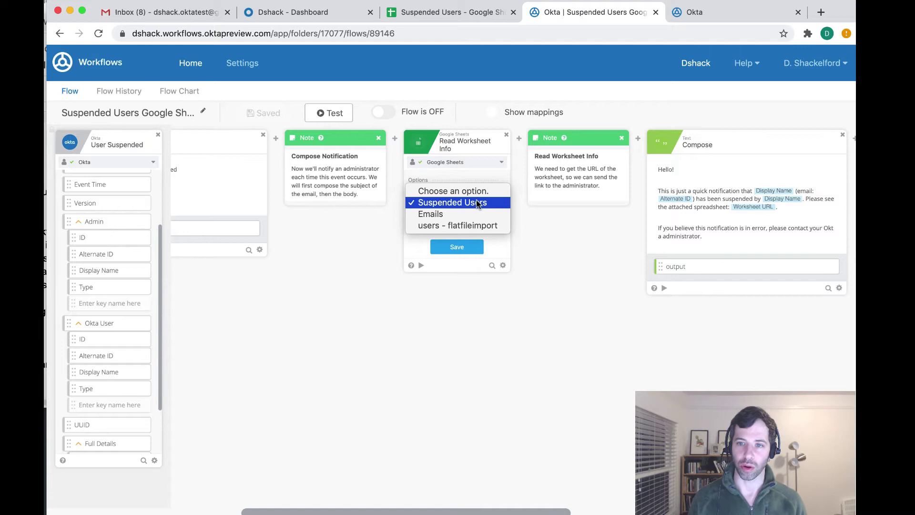
pyautogui.click(492, 248)
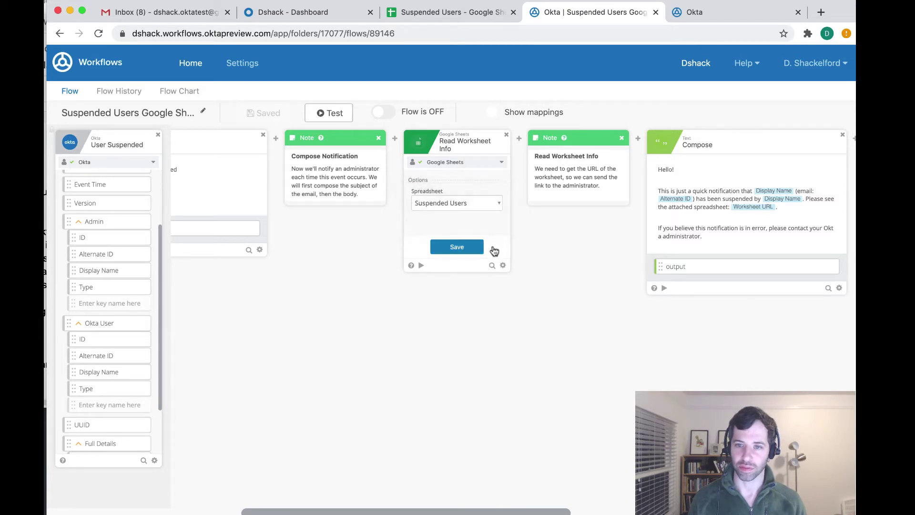
pyautogui.click(457, 247)
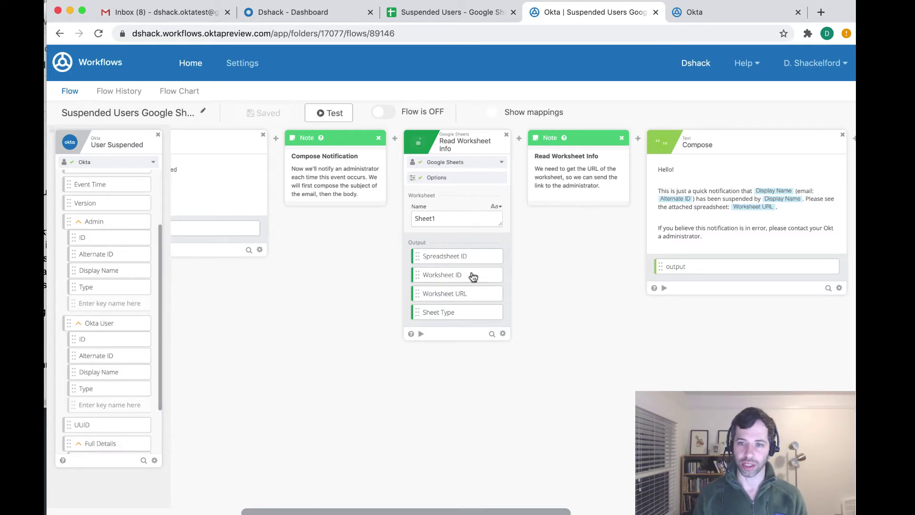
pyautogui.moveTo(471, 275)
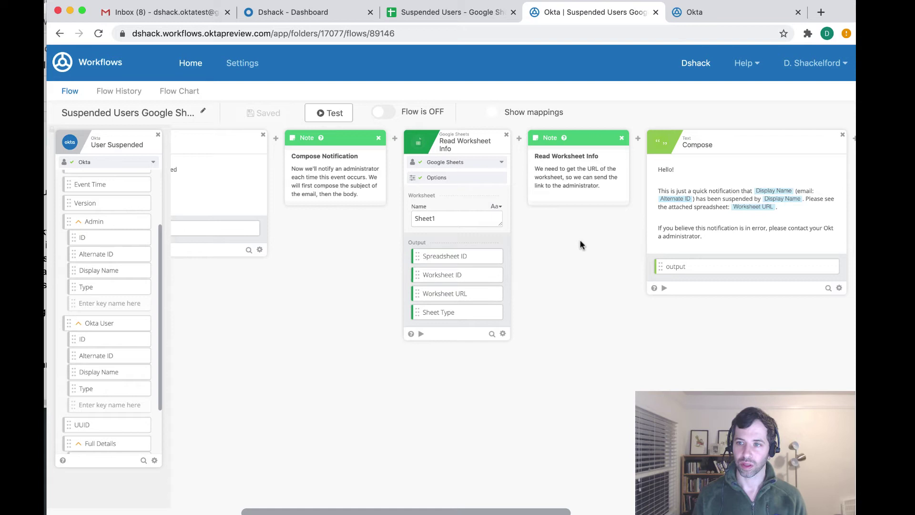
# Drag the Admin Display Name from User Suspended into the Compose text after 'suspended by'
pyautogui.hscroll(2, 579, 242)
pyautogui.hscroll(5, 580, 241)
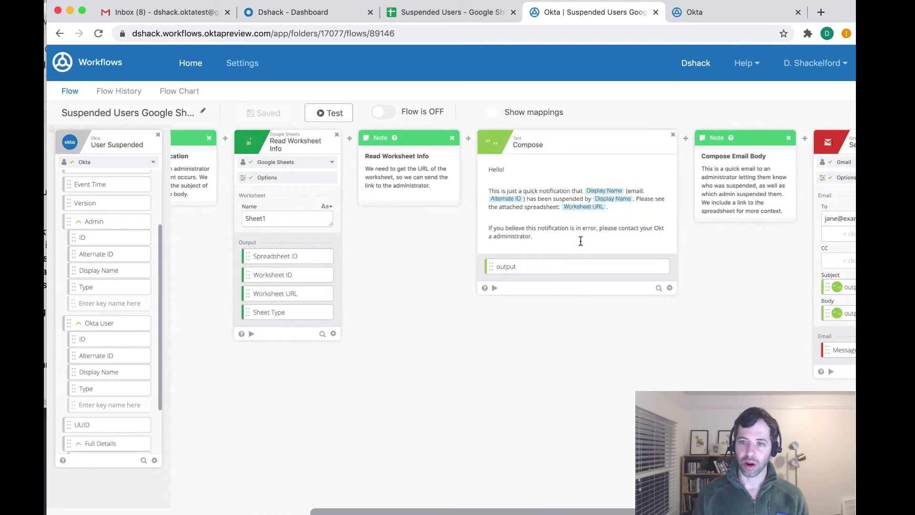
pyautogui.hscroll(3, 503, 165)
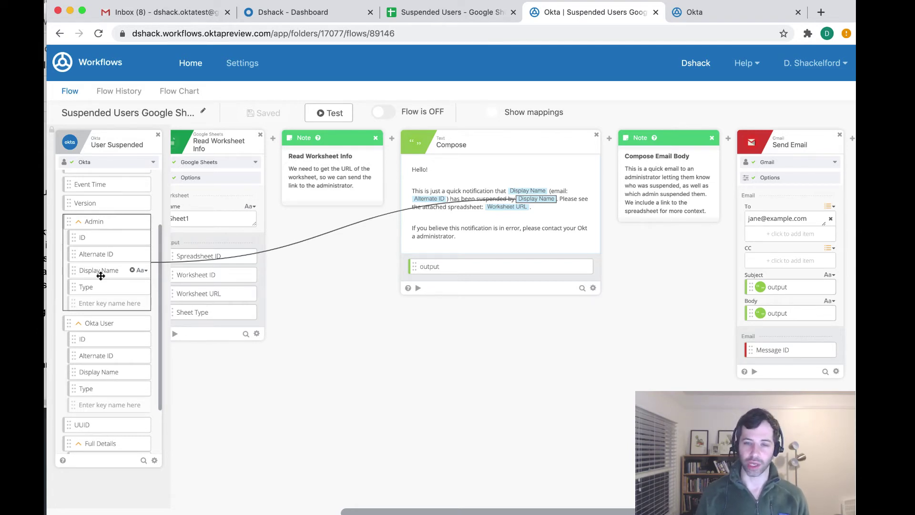
pyautogui.moveTo(101, 275); pyautogui.dragTo(541, 203)
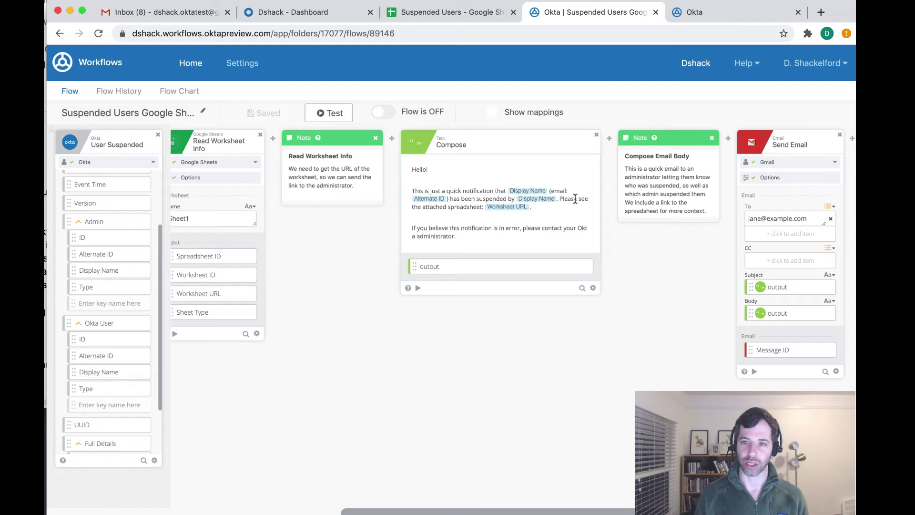
pyautogui.moveTo(511, 212)
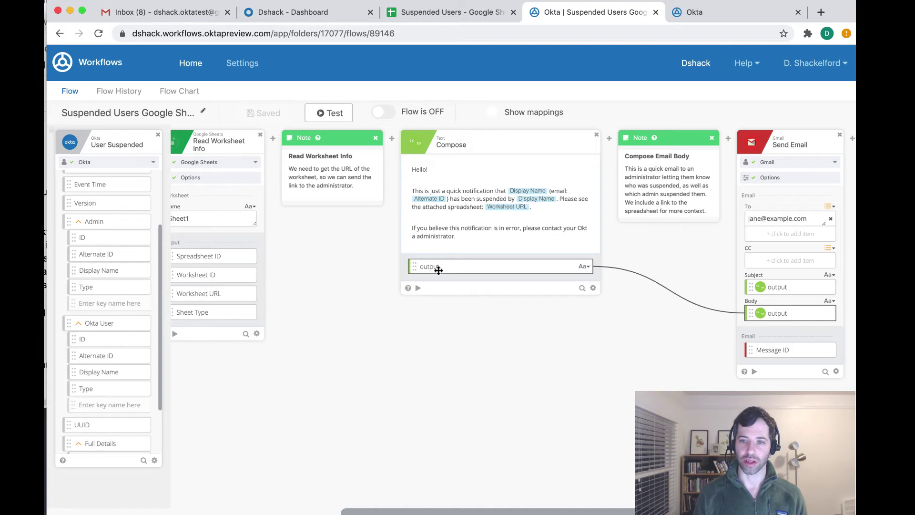
pyautogui.hscroll(5, 445, 273)
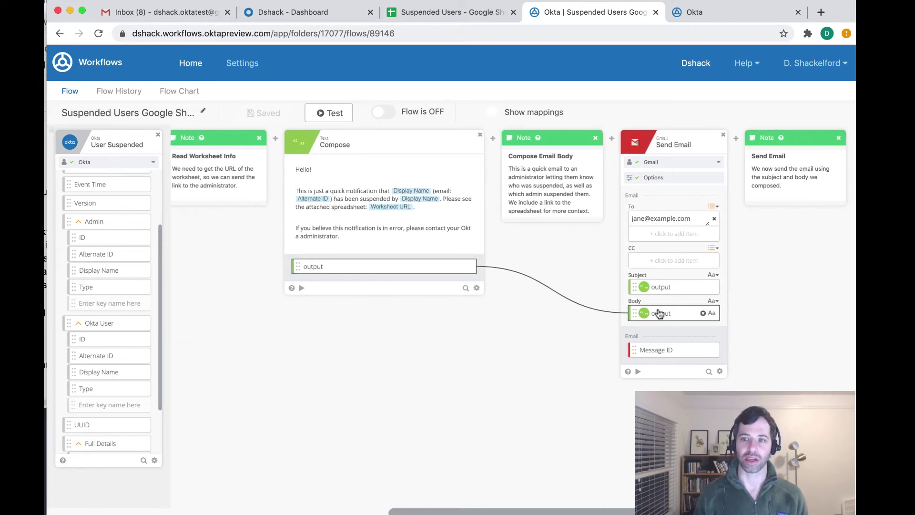
# Replace the example To address in Send Email with the administrator's Gmail address
pyautogui.hscroll(5, 561, 222)
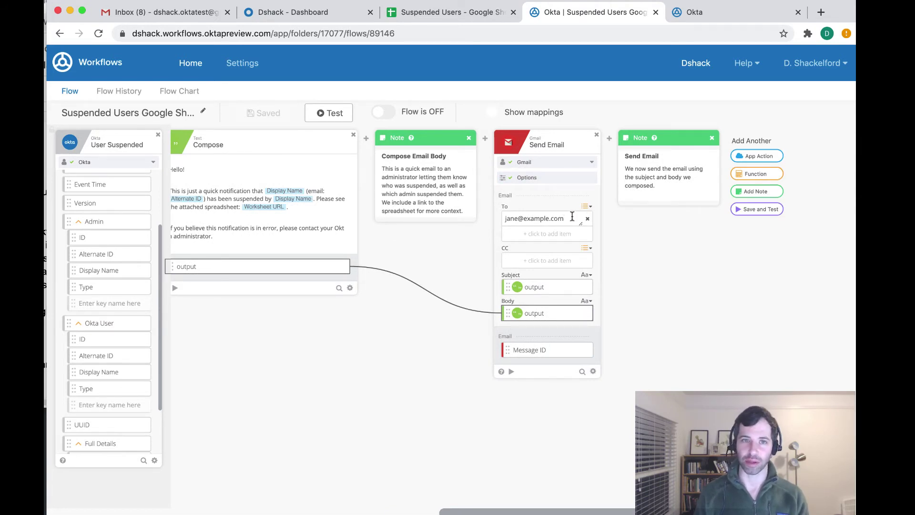
pyautogui.moveTo(571, 216); pyautogui.dragTo(422, 217)
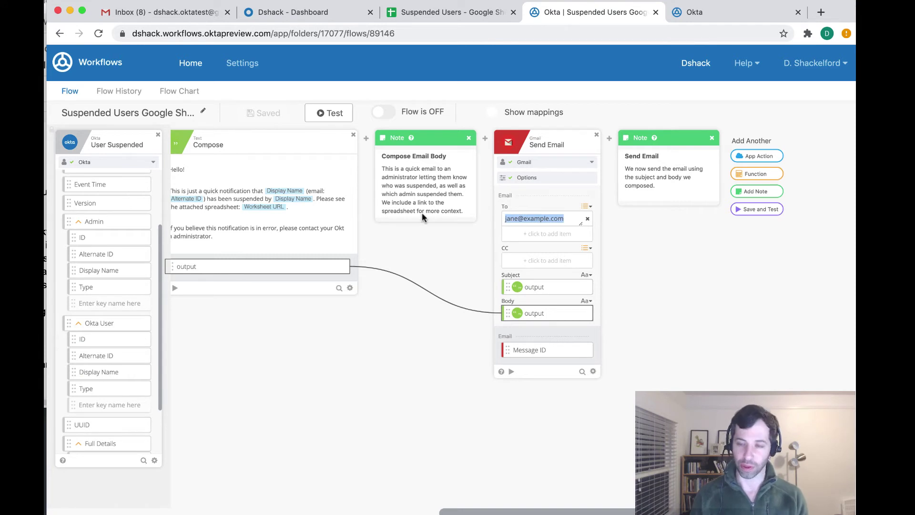
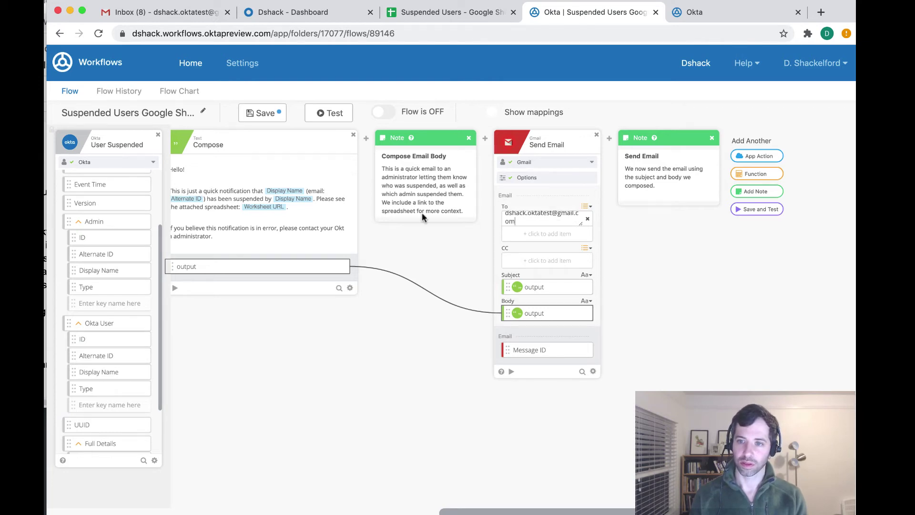
pyautogui.hscroll(3, 422, 213)
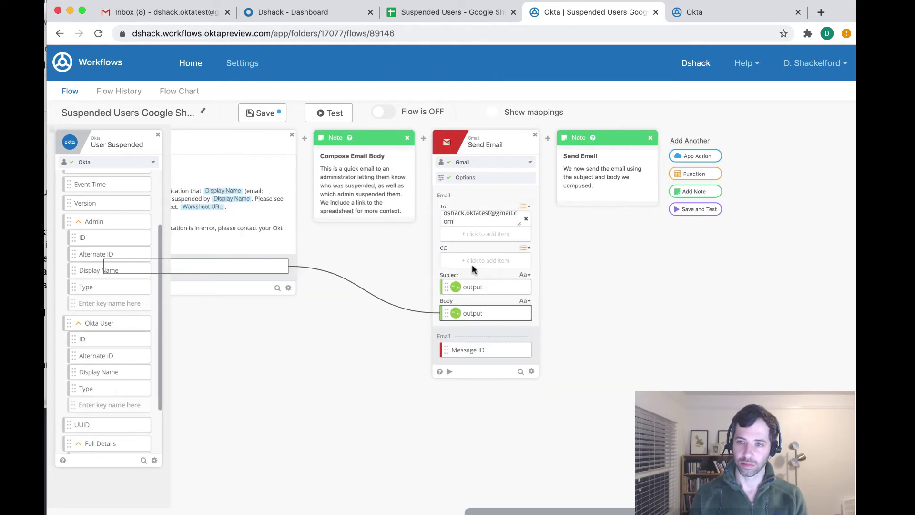
pyautogui.click(332, 111)
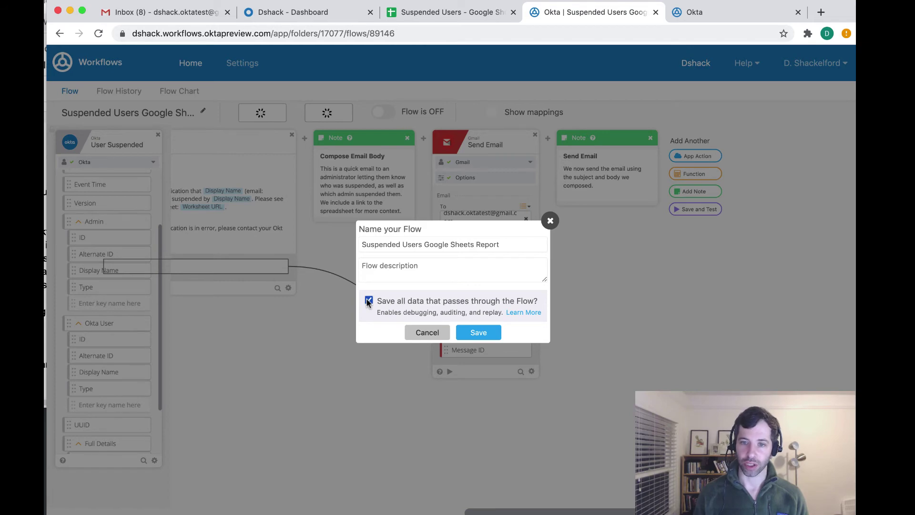
pyautogui.press('Return')
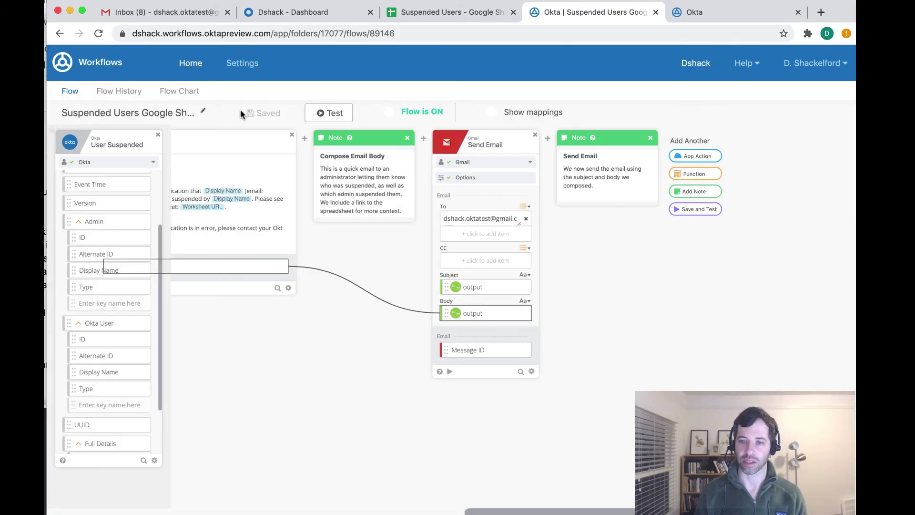
pyautogui.click(313, 112)
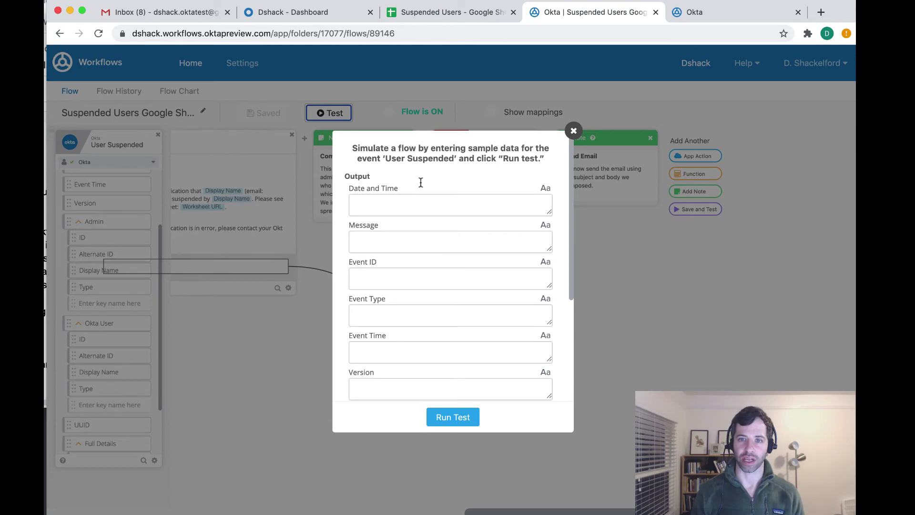
pyautogui.click(574, 131)
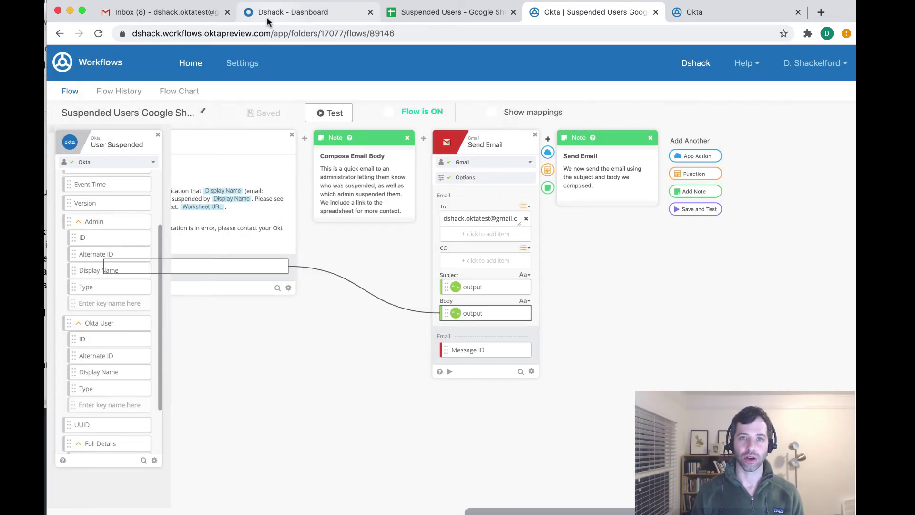
# In Directory > People, open a test user and suspend them via More Actions
pyautogui.click(270, 16)
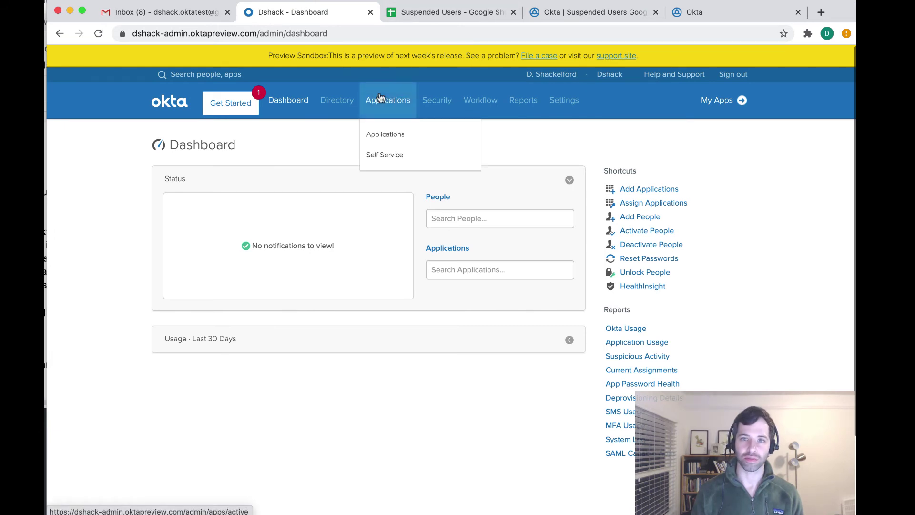
pyautogui.moveTo(464, 102)
pyautogui.moveTo(332, 111)
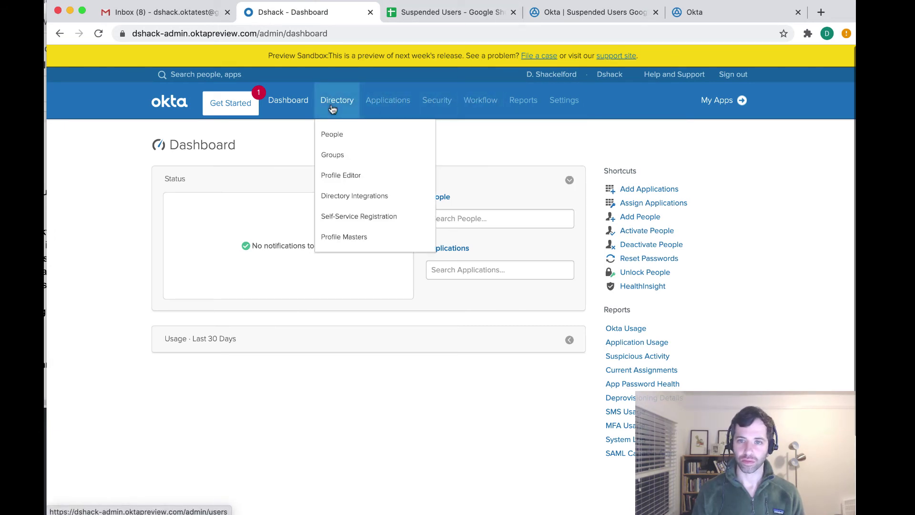
pyautogui.click(339, 140)
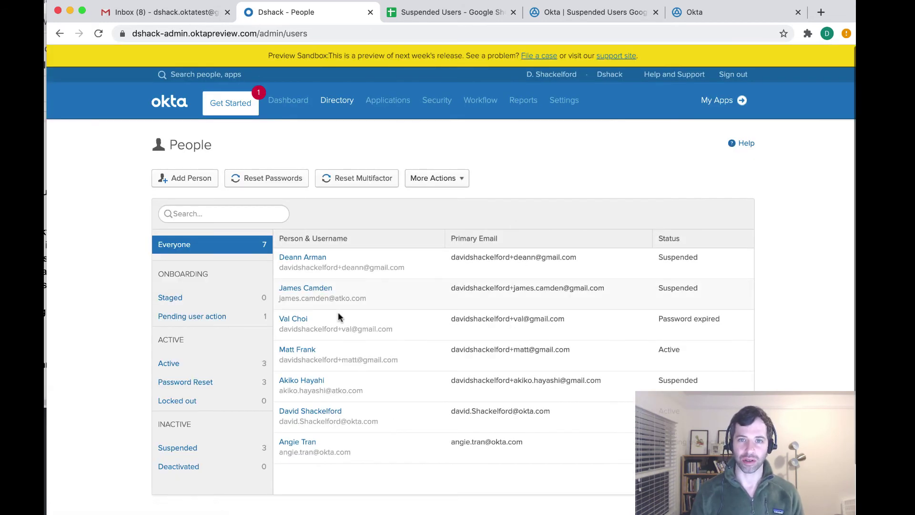
pyautogui.click(298, 258)
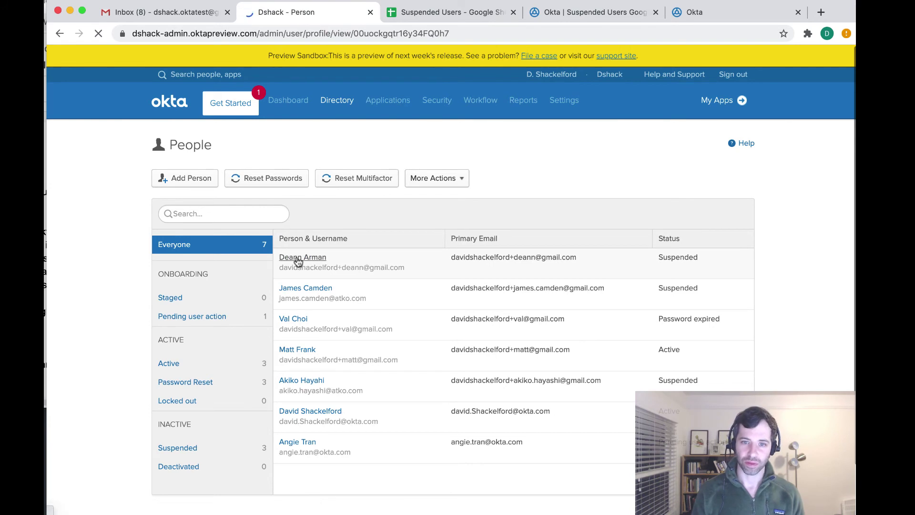
pyautogui.click(721, 147)
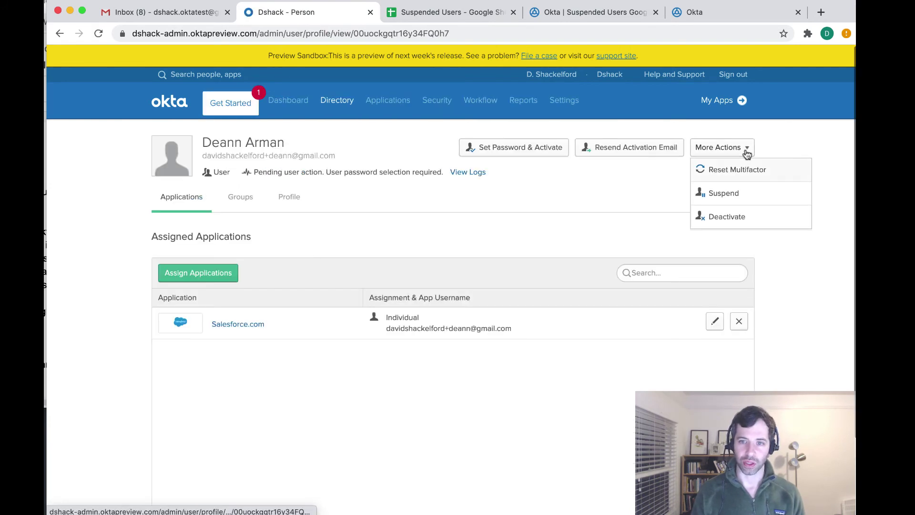
pyautogui.click(735, 198)
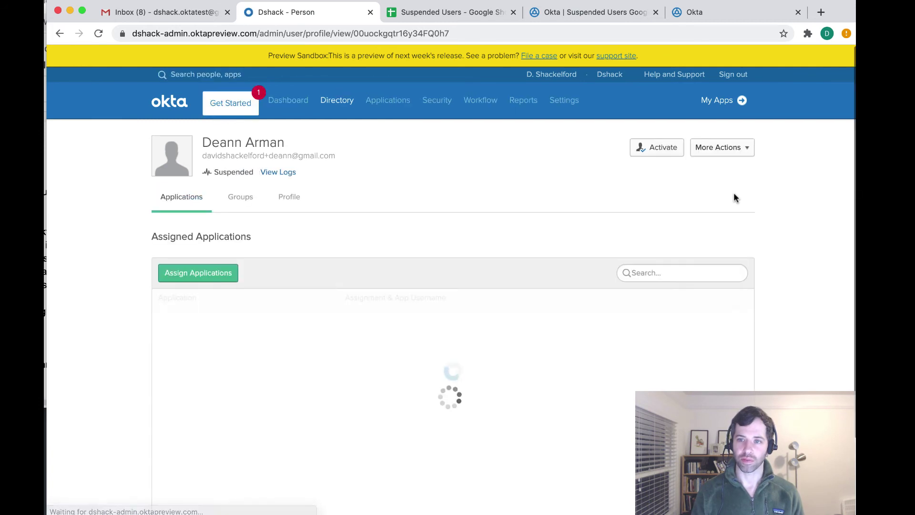
# Check the System Log for the 'Suspend Okta user' event, then return to the Workflows flow
pyautogui.moveTo(492, 97)
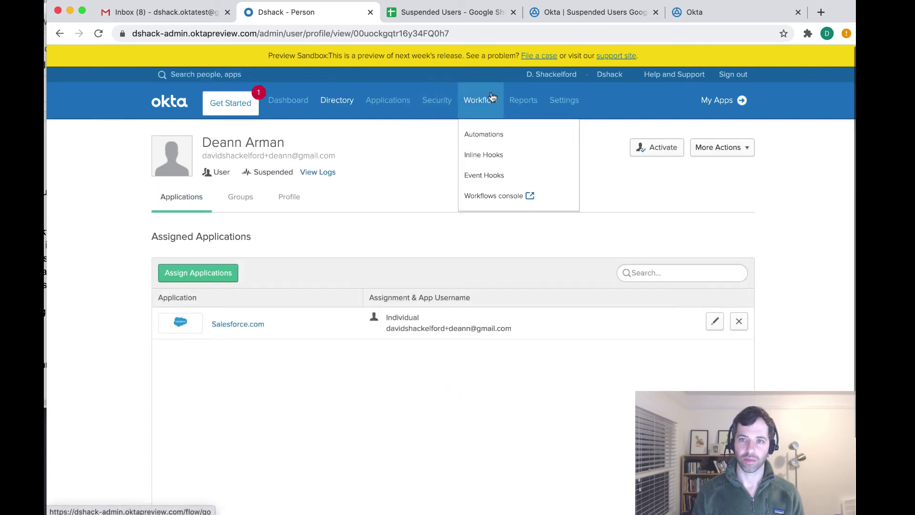
pyautogui.moveTo(525, 98)
pyautogui.click(529, 157)
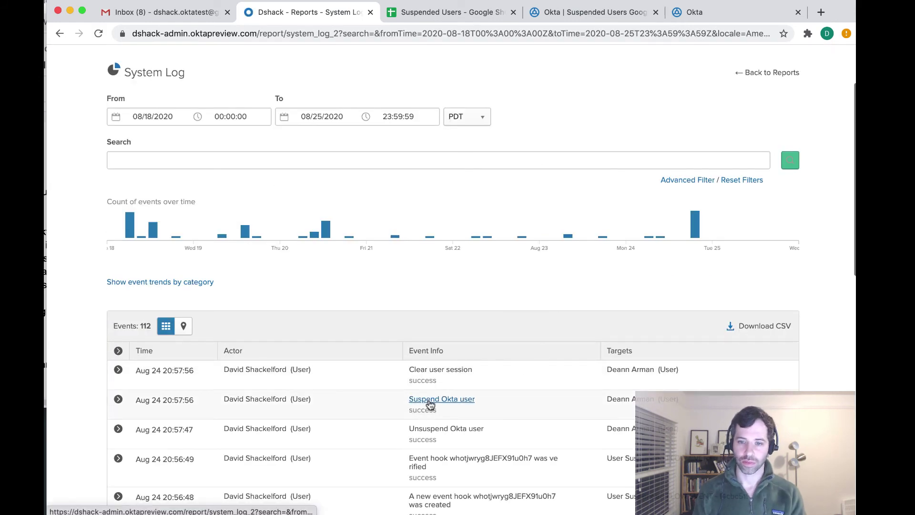
pyautogui.click(577, 13)
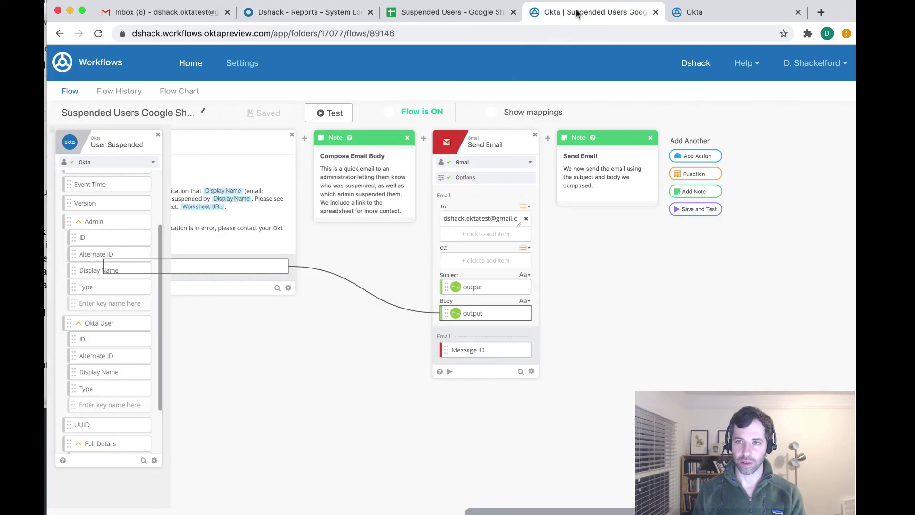
# Review the latest Flow History run's cards, then check the new sheet row and Gmail inbox
pyautogui.click(123, 91)
pyautogui.click(121, 91)
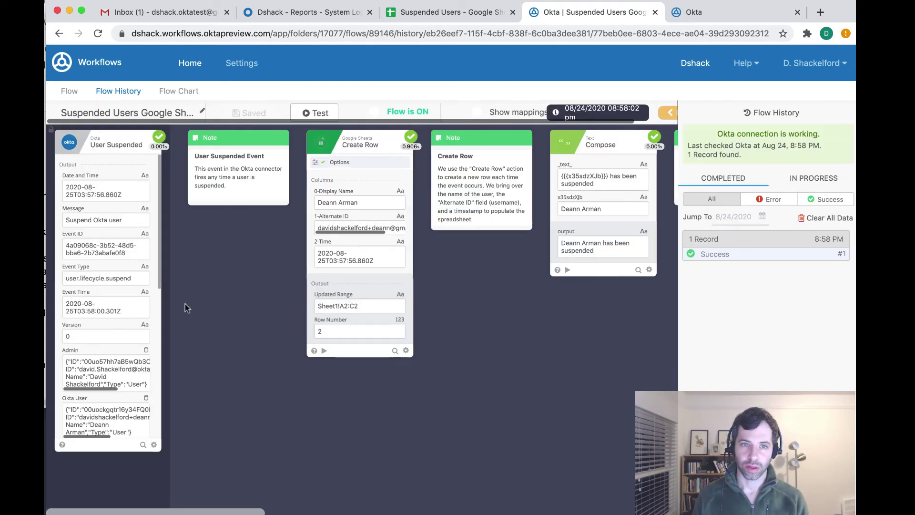
pyautogui.moveTo(96, 186)
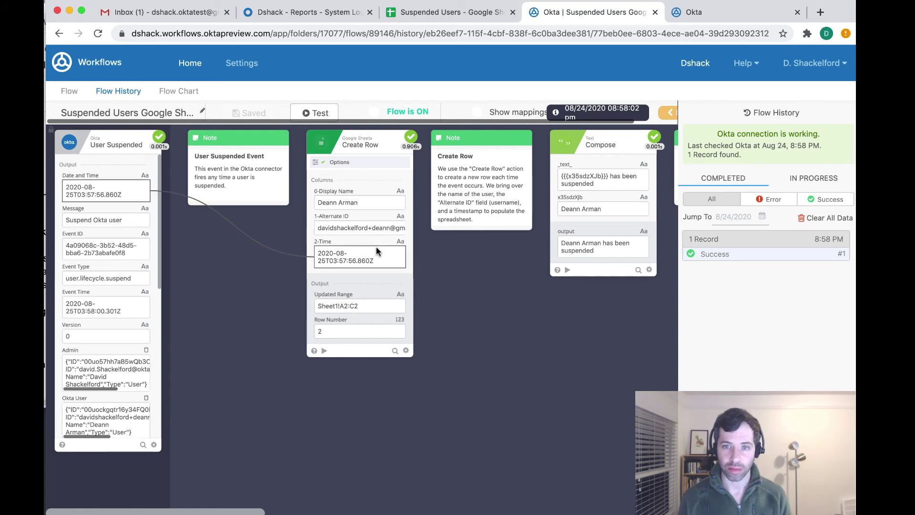
pyautogui.hscroll(4, 376, 251)
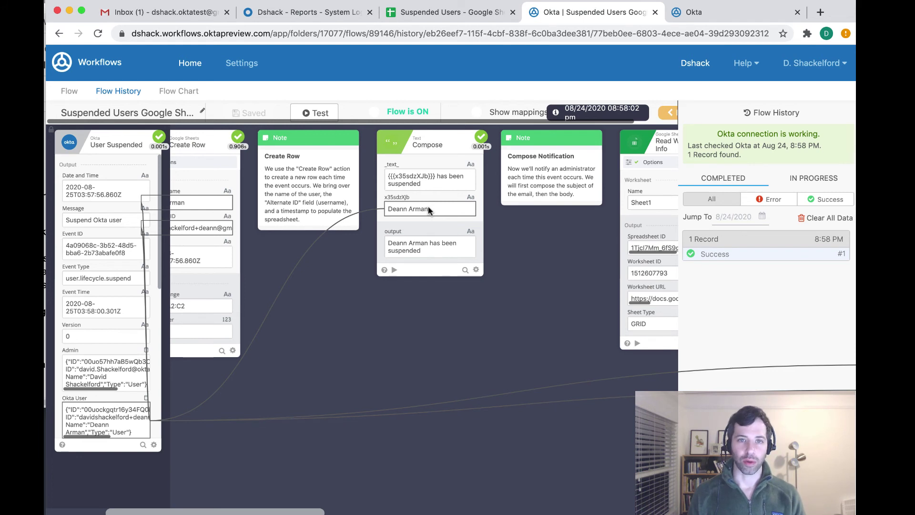
pyautogui.hscroll(1, 429, 210)
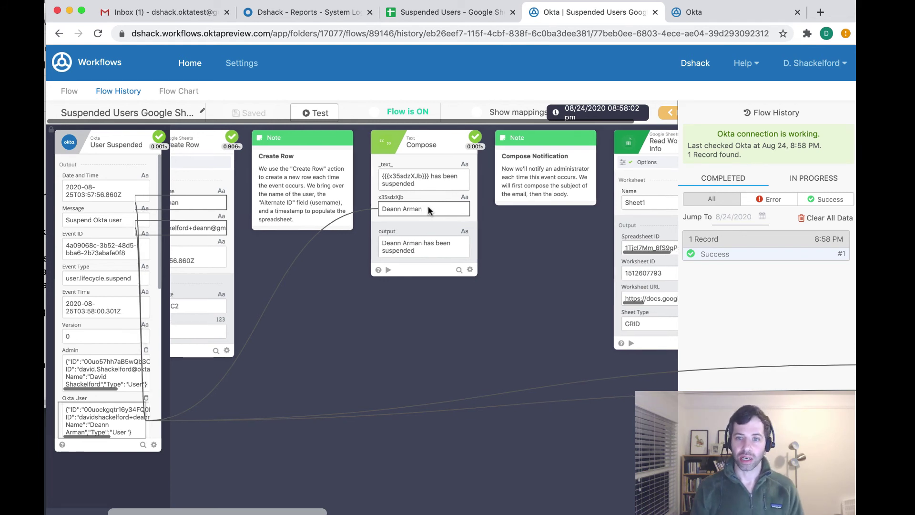
pyautogui.hscroll(4, 428, 205)
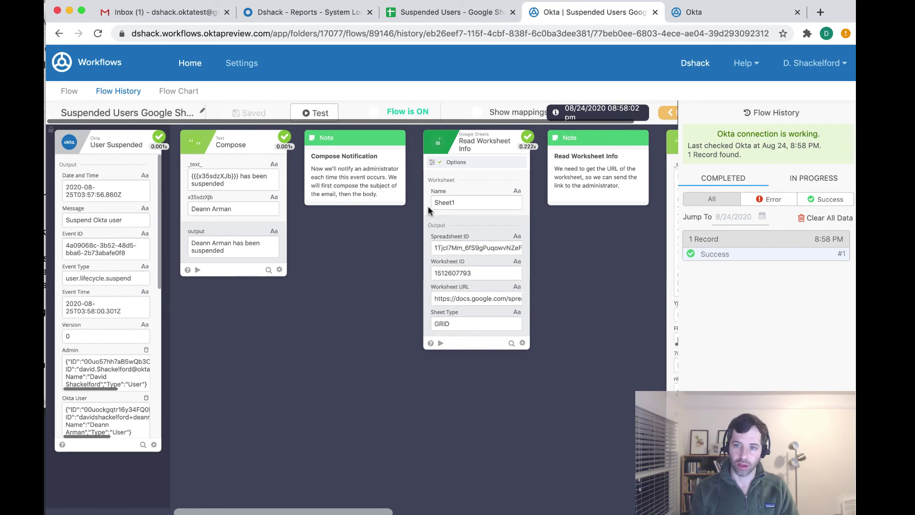
pyautogui.hscroll(5, 429, 210)
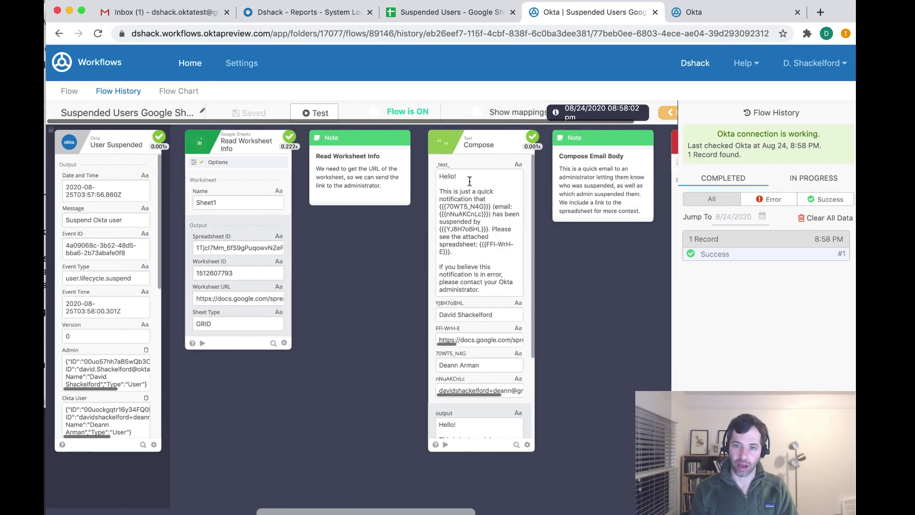
pyautogui.hscroll(4, 470, 181)
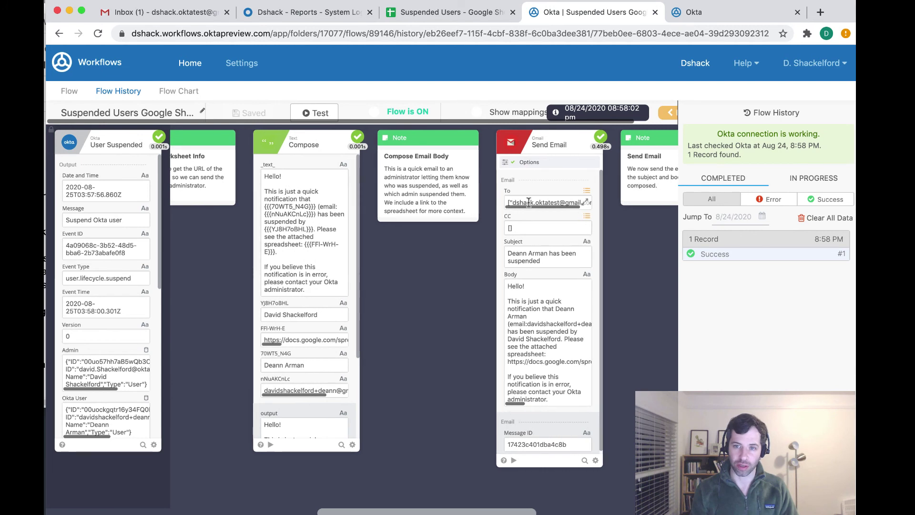
pyautogui.hscroll(3, 545, 283)
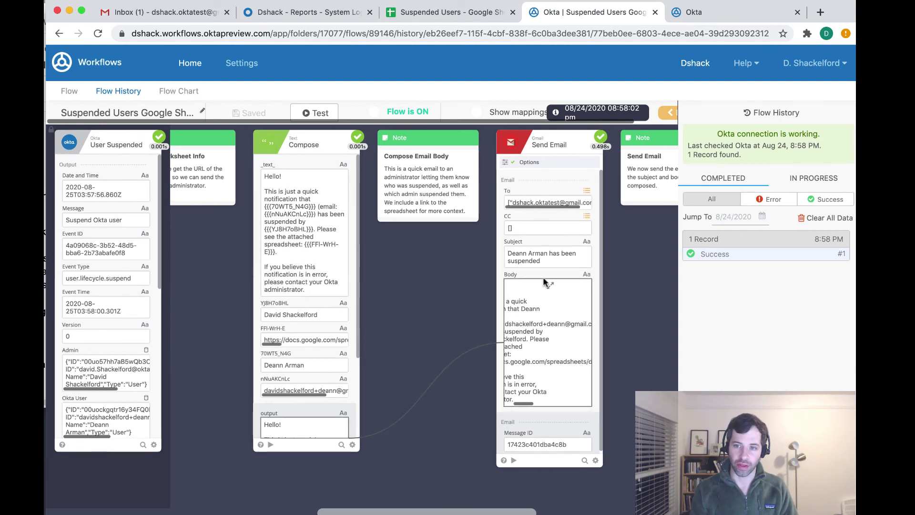
pyautogui.hscroll(-3, 546, 295)
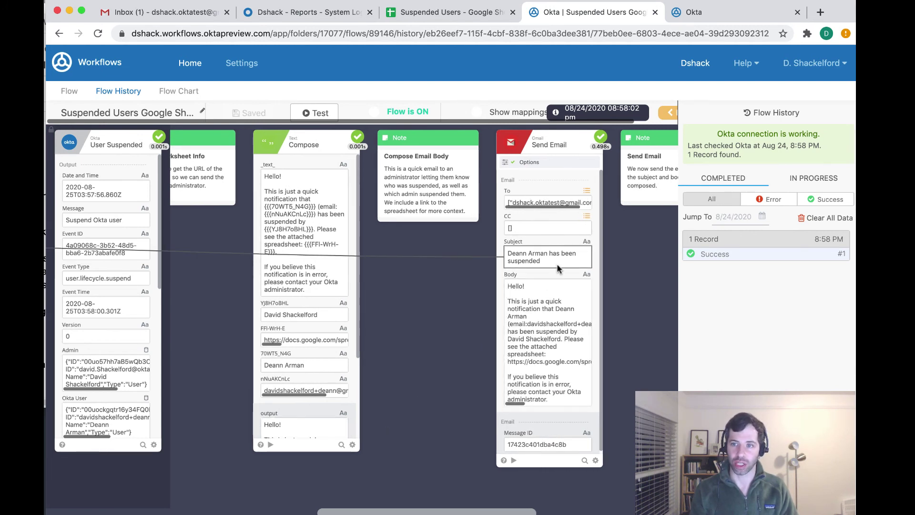
pyautogui.click(437, 8)
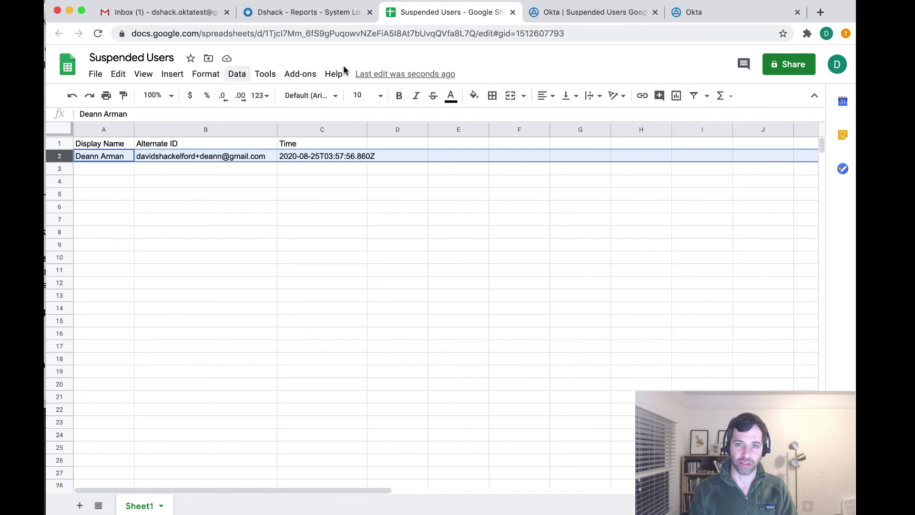
pyautogui.click(147, 12)
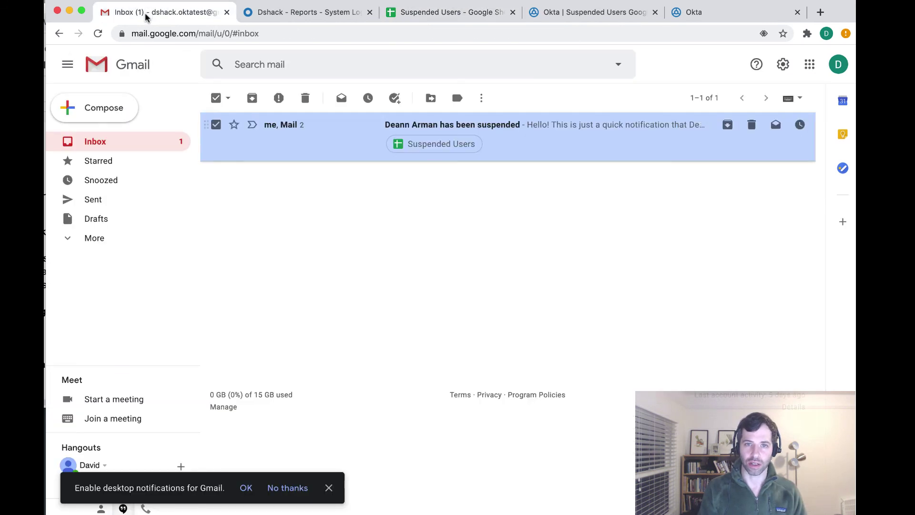
# Open the suspension notification email and its linked Suspended Users spreadsheet
pyautogui.click(548, 125)
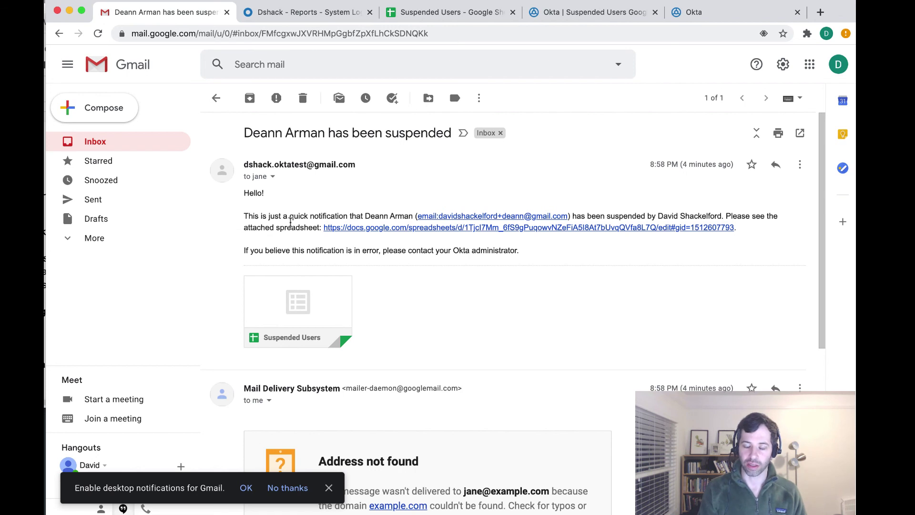
pyautogui.click(307, 291)
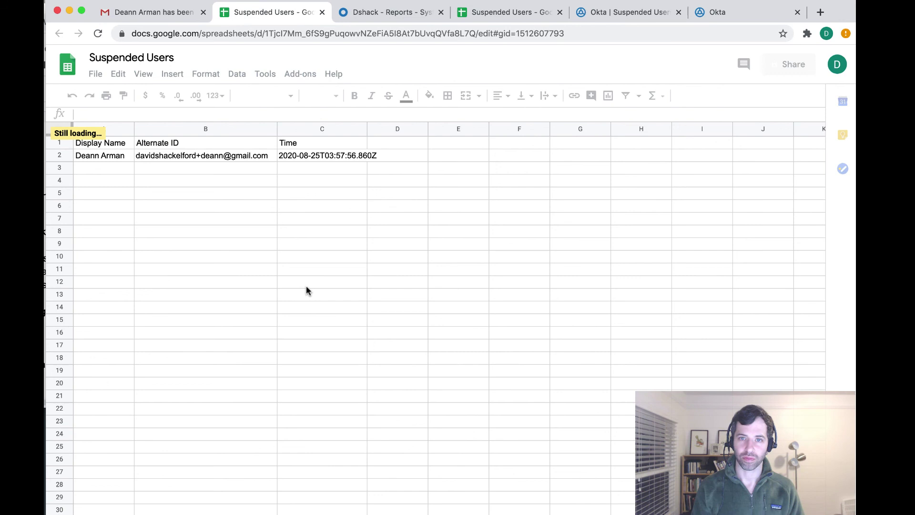
# Go from the run history back to the flow editor and scroll to the User Suspended trigger
pyautogui.click(619, 18)
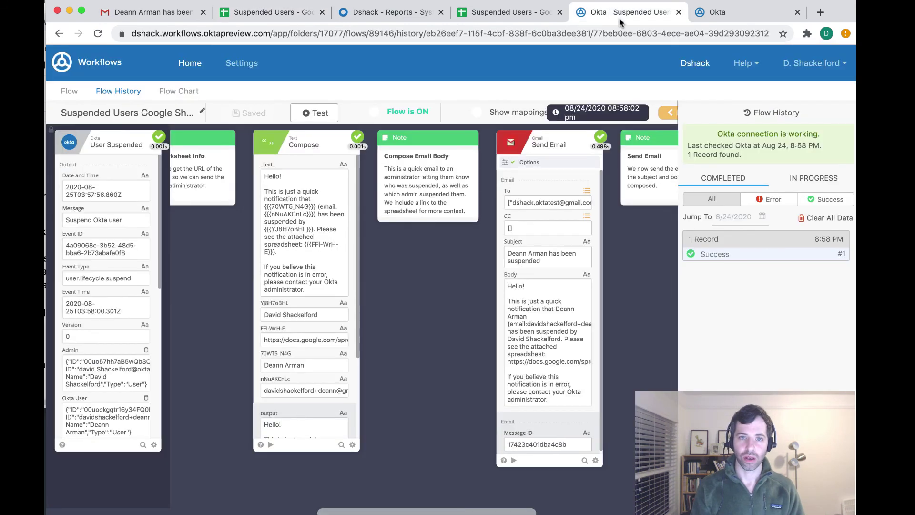
pyautogui.click(71, 92)
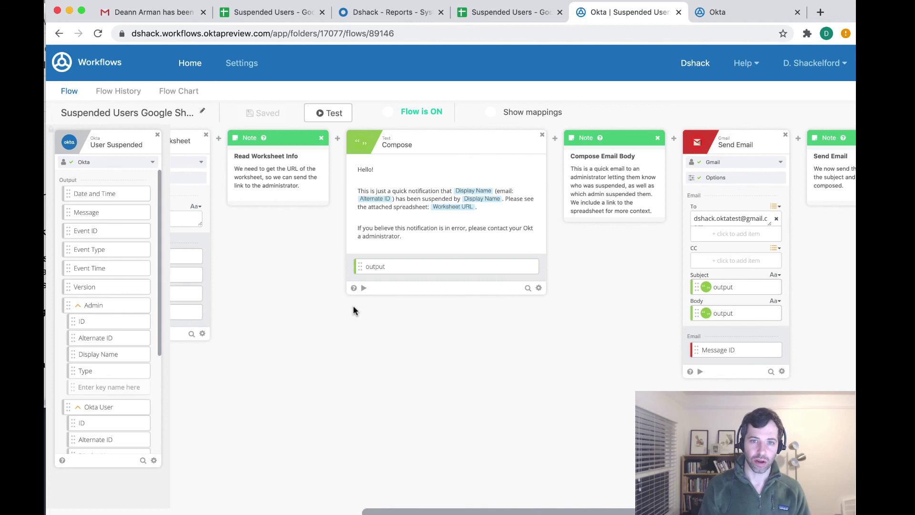
pyautogui.hscroll(-2, 400, 513)
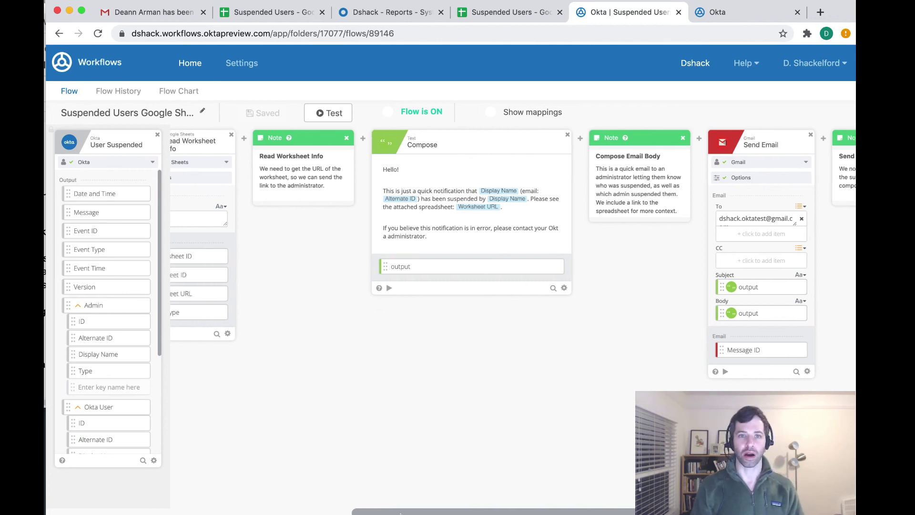
pyautogui.hscroll(-10, 400, 513)
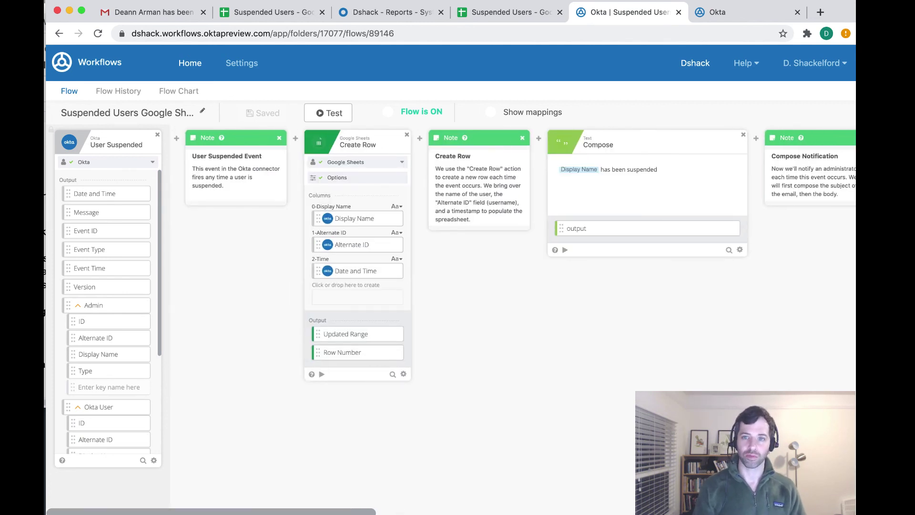